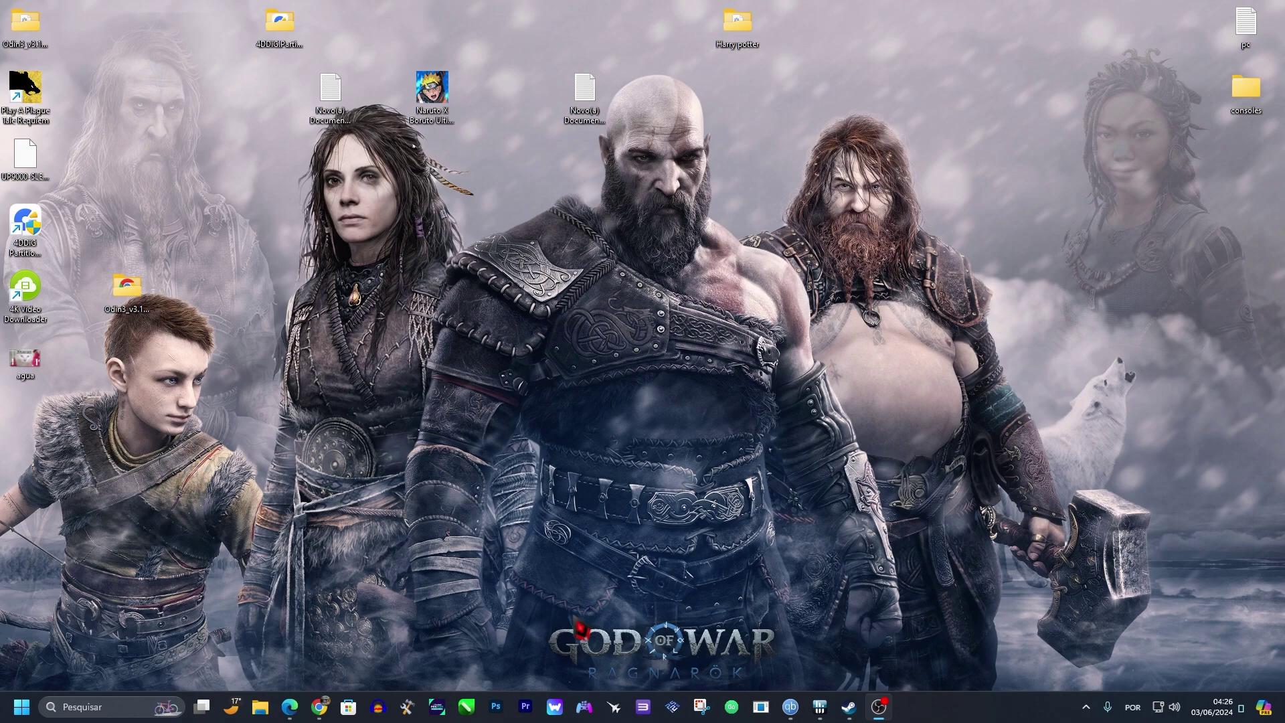
key(super+shift+s)
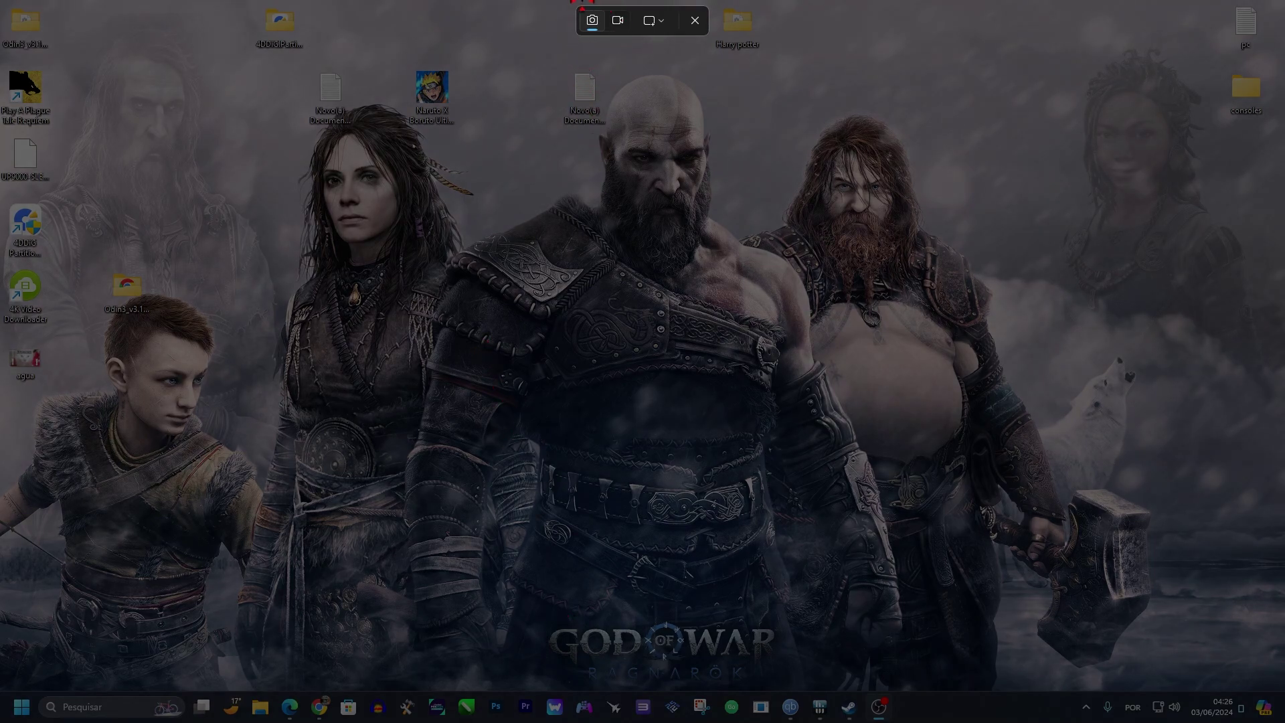
click(612, 28)
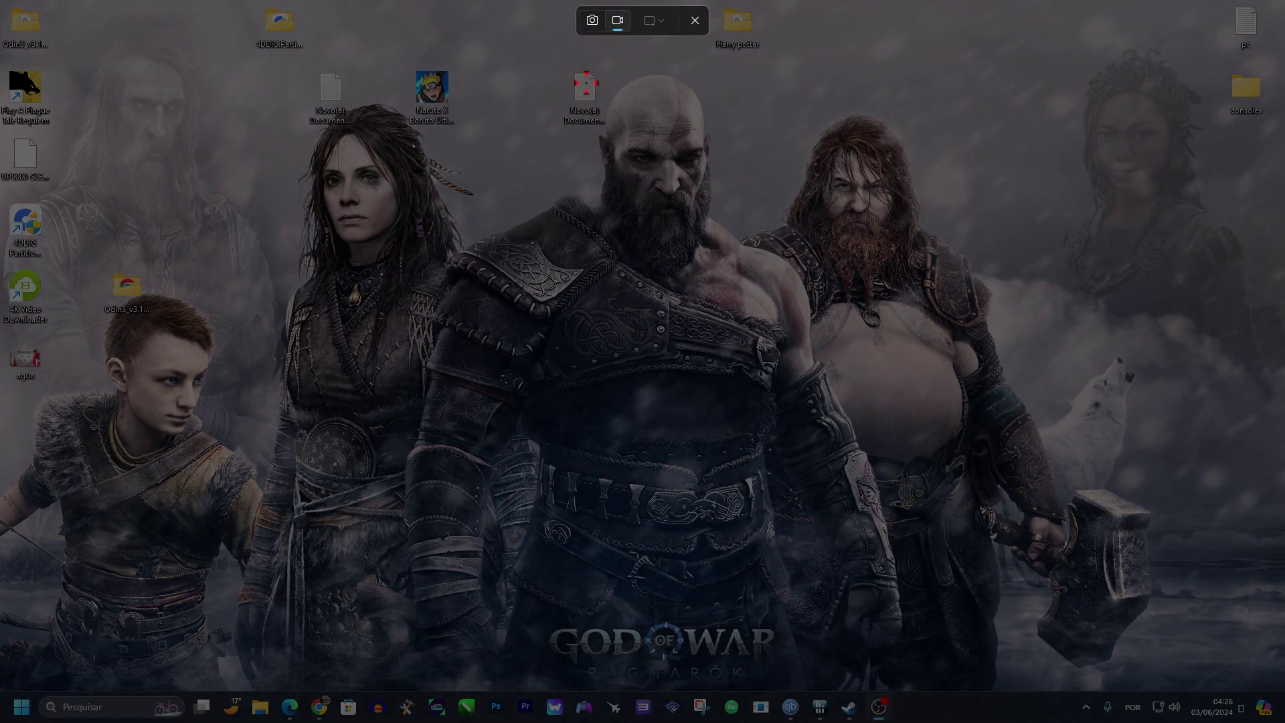
drag(492, 68, 885, 452)
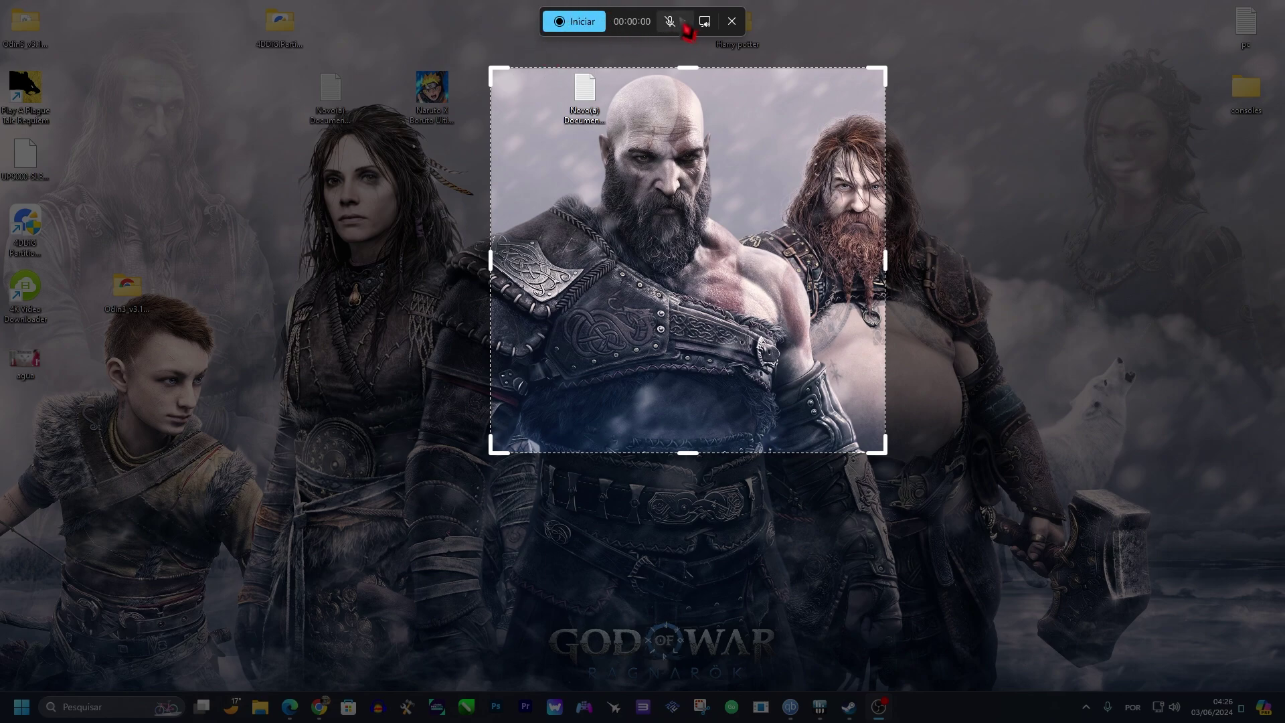
click(732, 21)
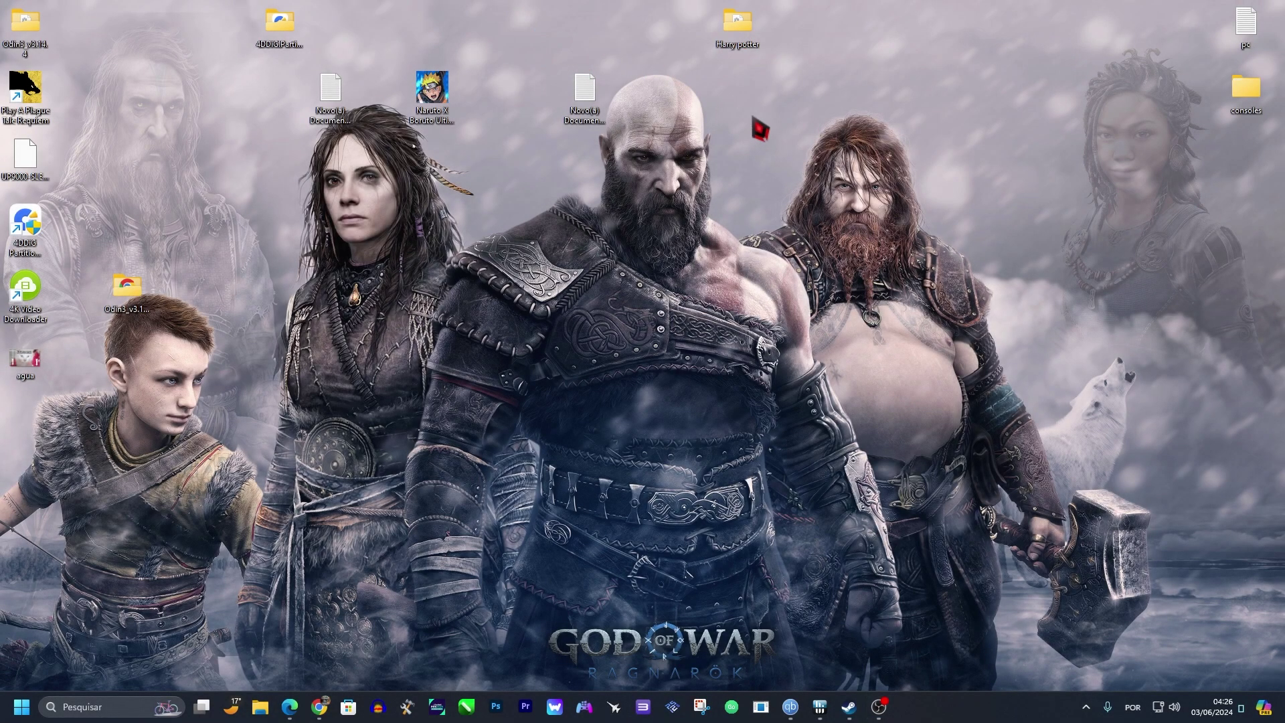
Capture a free-form screenshot of the wallpaper area running from the central character's head down toward the armoured woman.
key(super+shift+s)
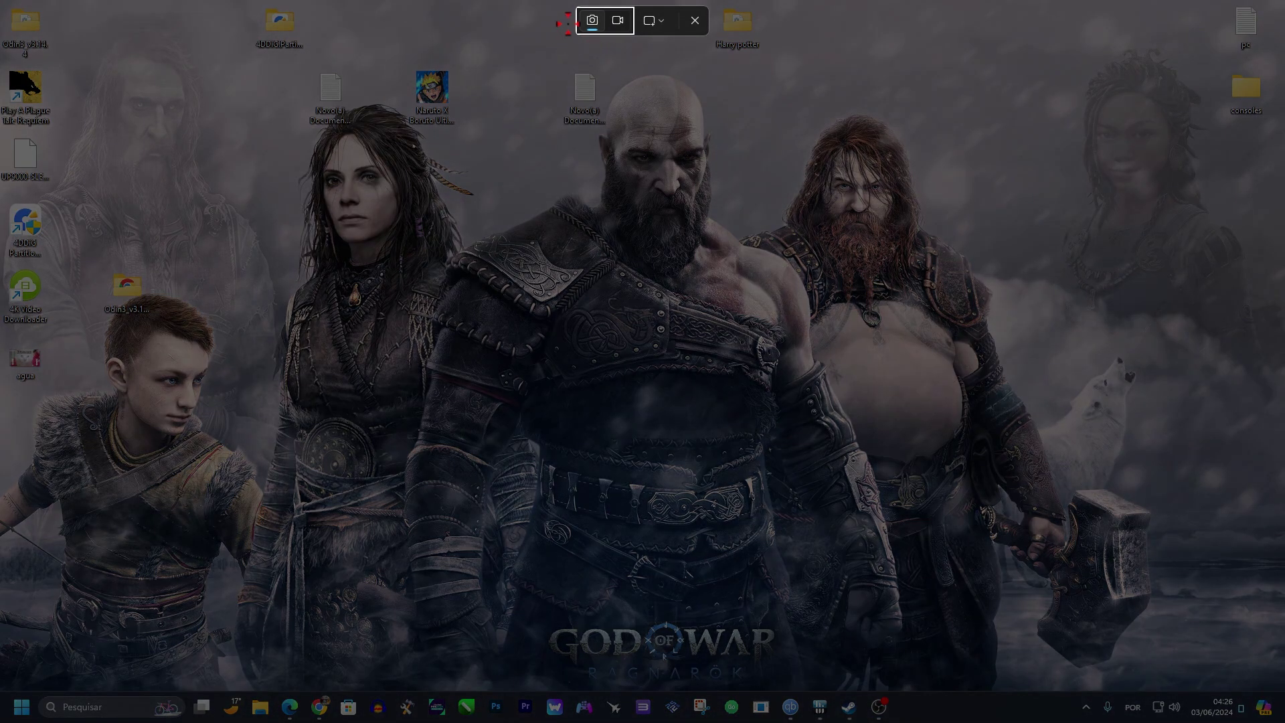
click(664, 27)
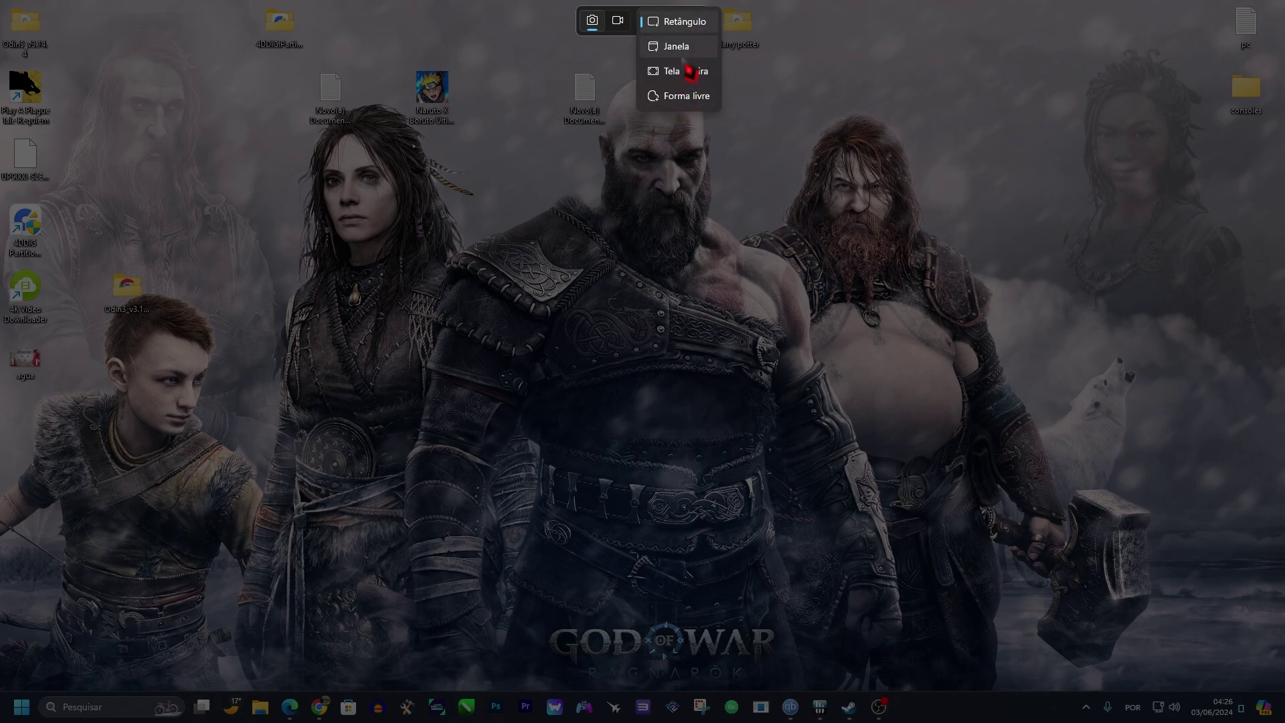
click(677, 98)
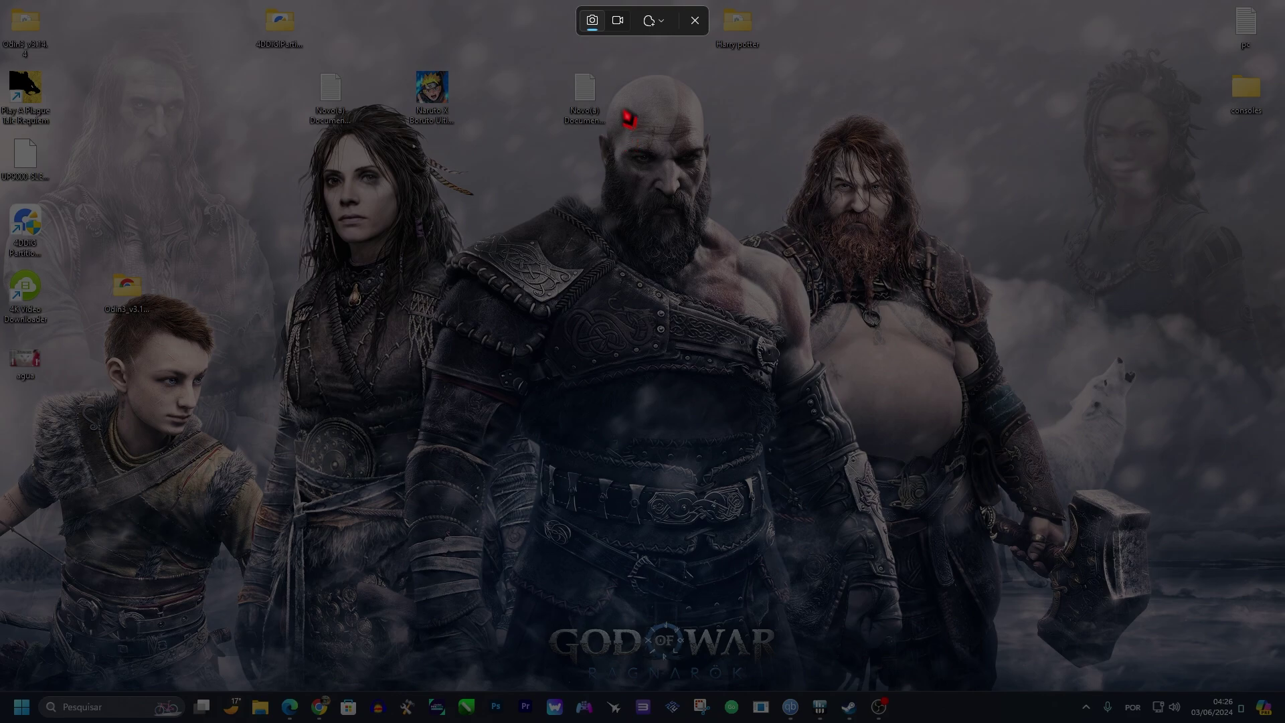
mouse_move(616, 78)
mouse_down()
mouse_move(639, 129)
mouse_move(647, 261)
mouse_move(468, 450)
mouse_move(290, 488)
mouse_move(324, 446)
mouse_up()
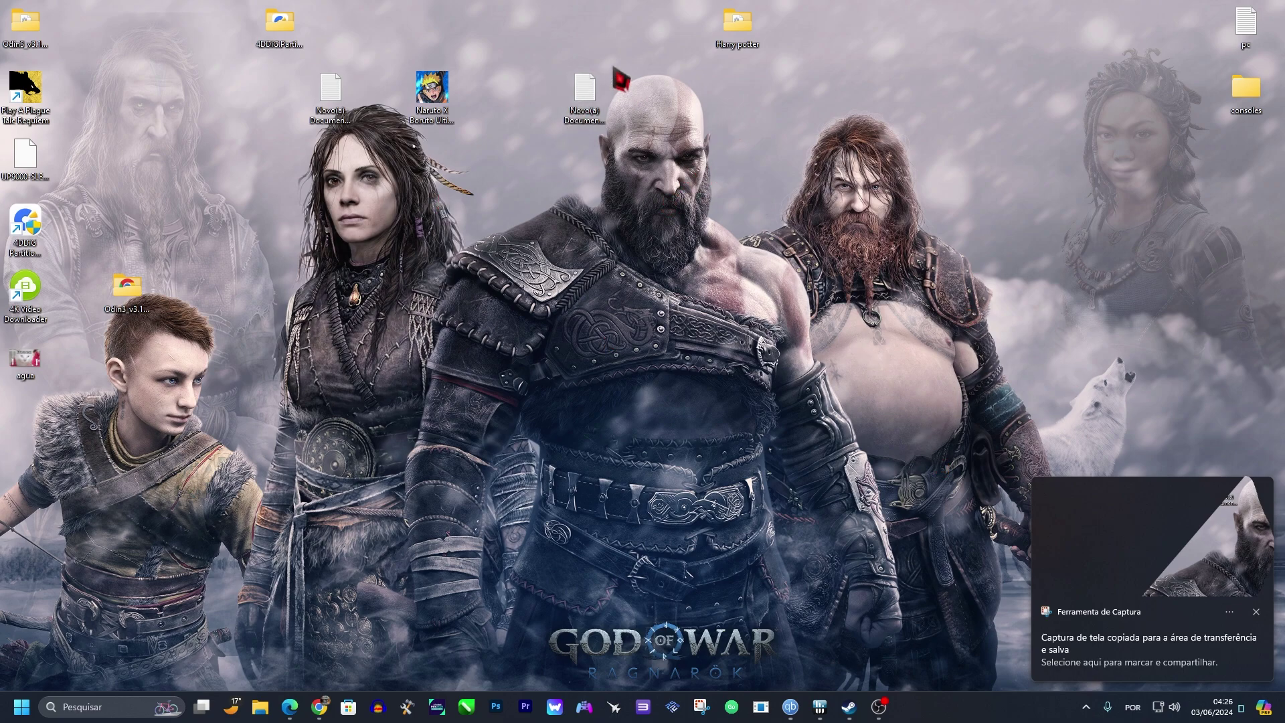
Capture a rectangular screenshot of the wallpaper's central character including the God of War logo, and open it in the Snipping Tool editor.
key(super+shift+s)
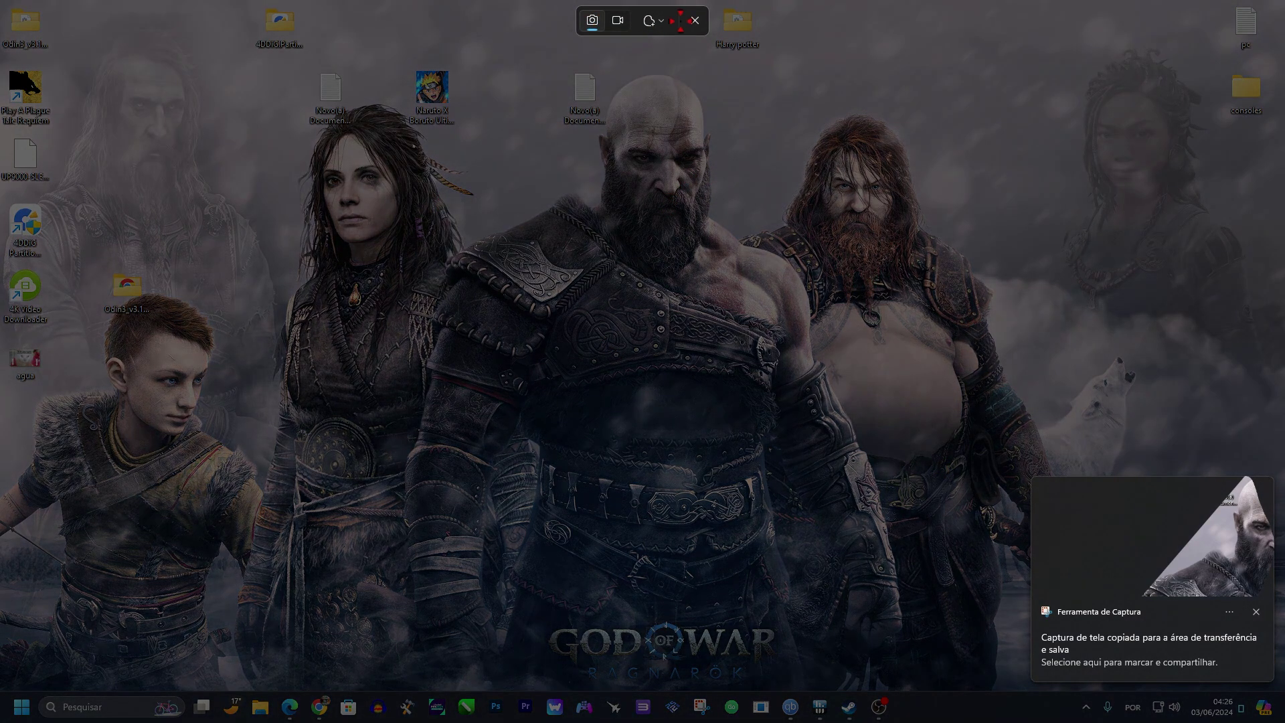
click(662, 20)
click(677, 23)
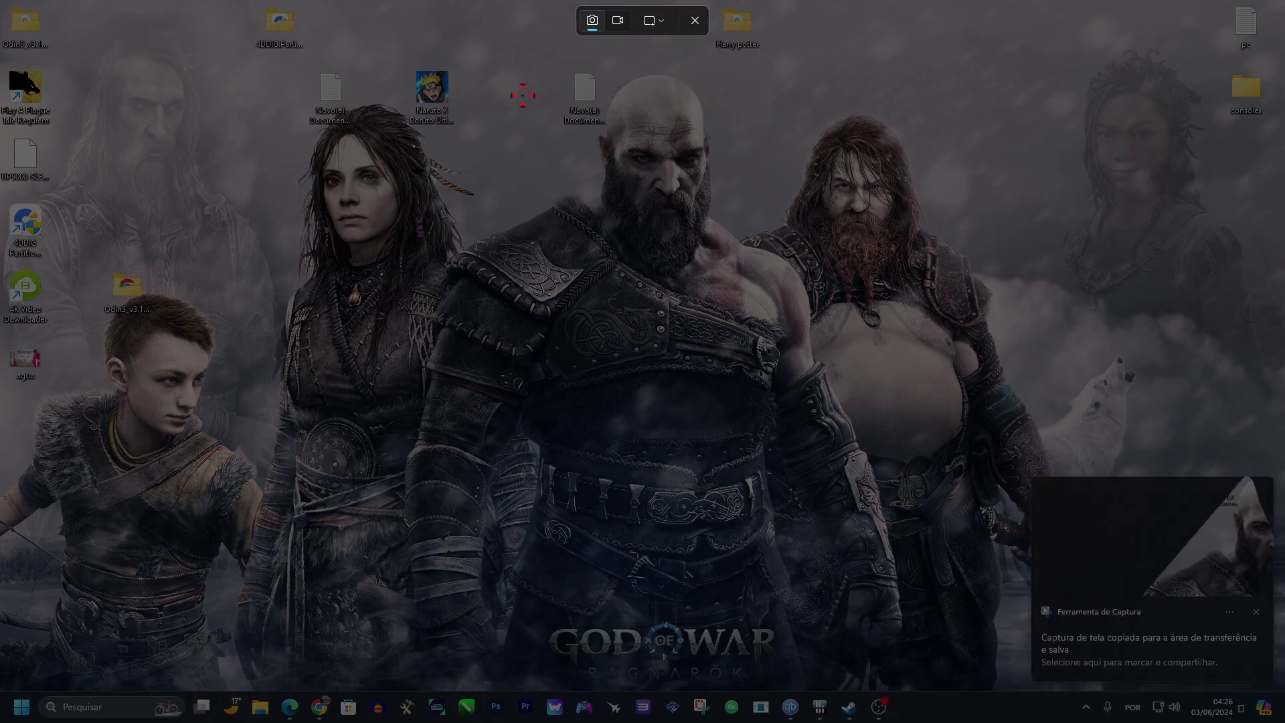
drag(443, 56, 923, 708)
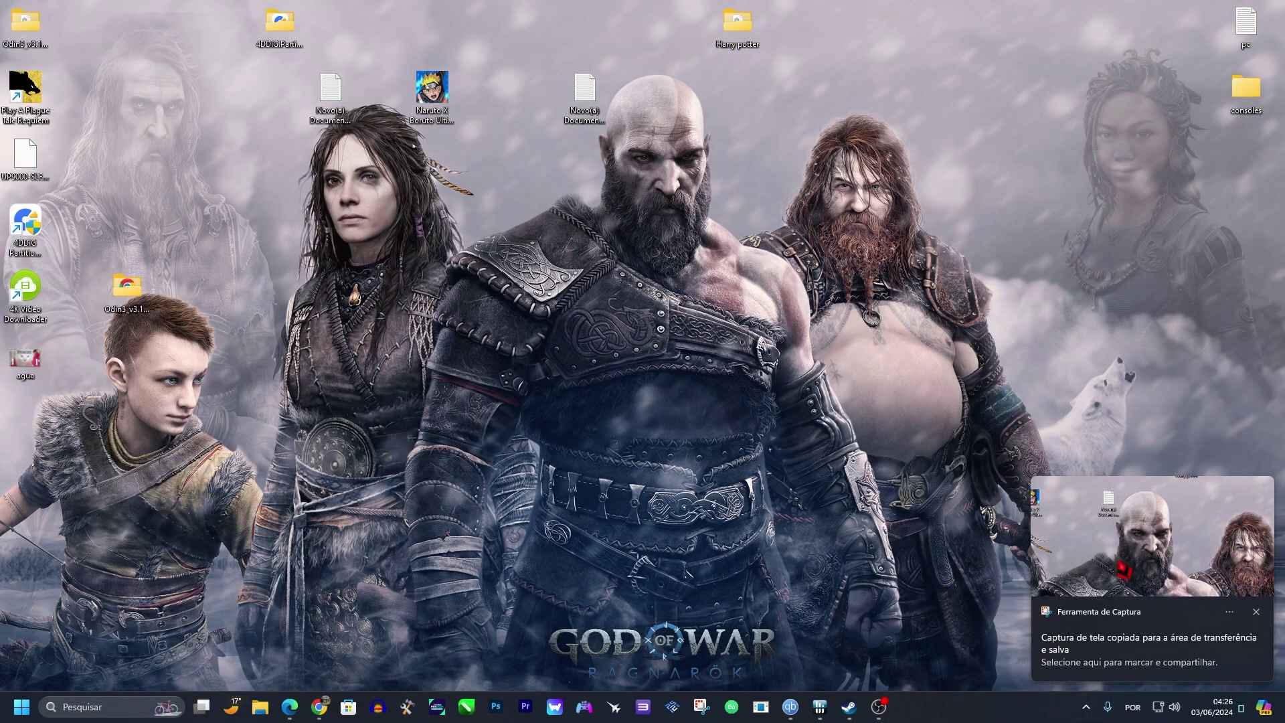
click(1136, 564)
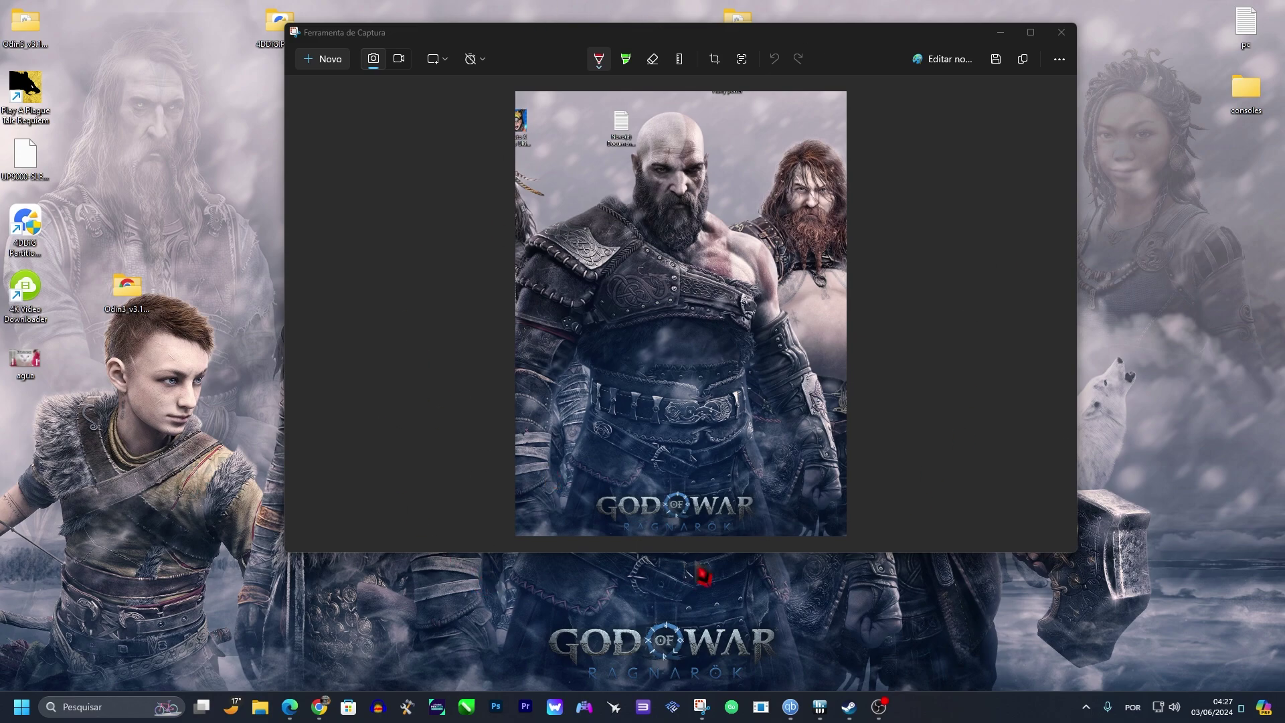
Draw two straight red pen lines along the ruler: a long one beneath the God of War logo and a short one beneath the document icon.
click(679, 58)
drag(740, 355, 742, 573)
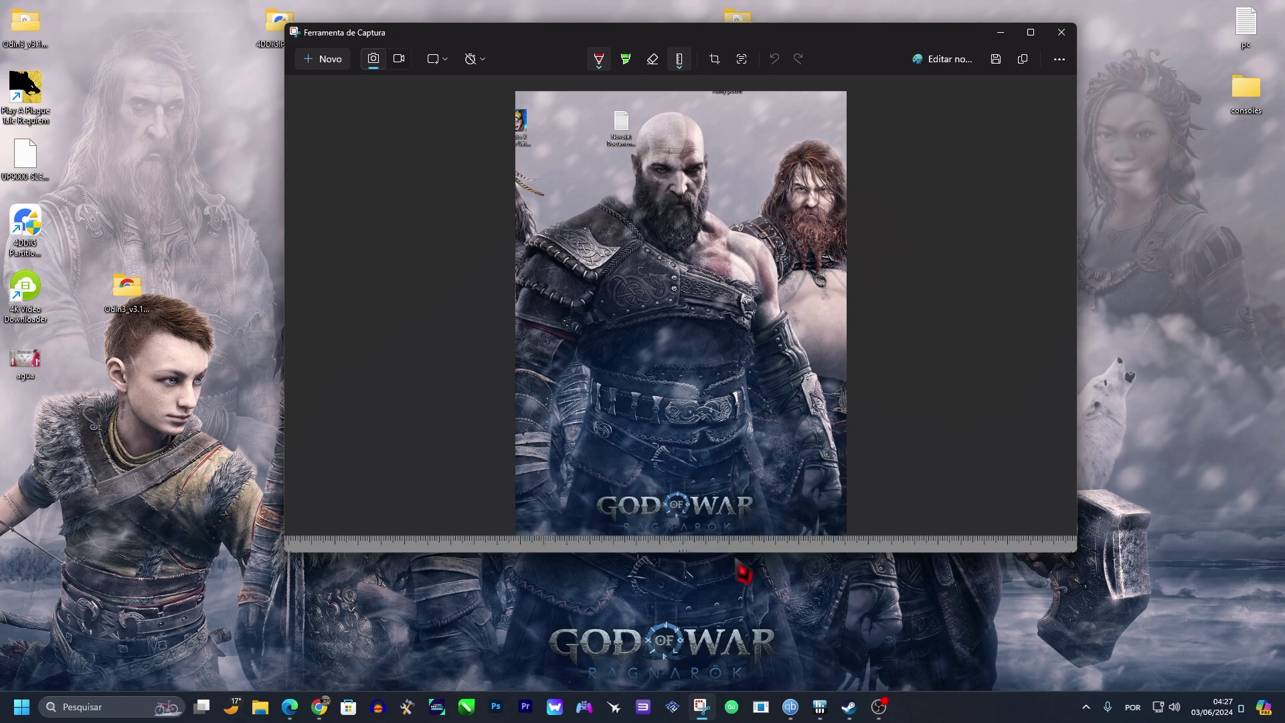
click(599, 59)
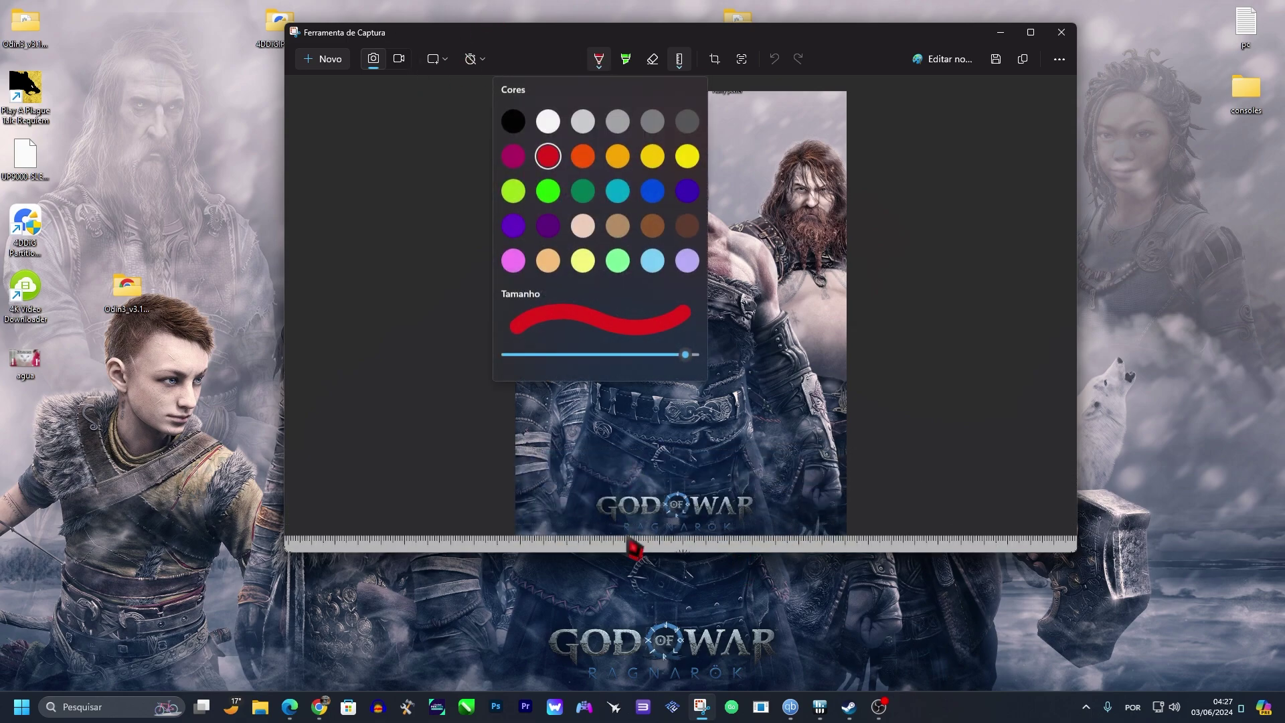
mouse_move(632, 539)
mouse_down()
mouse_move(669, 530)
mouse_move(799, 550)
mouse_up()
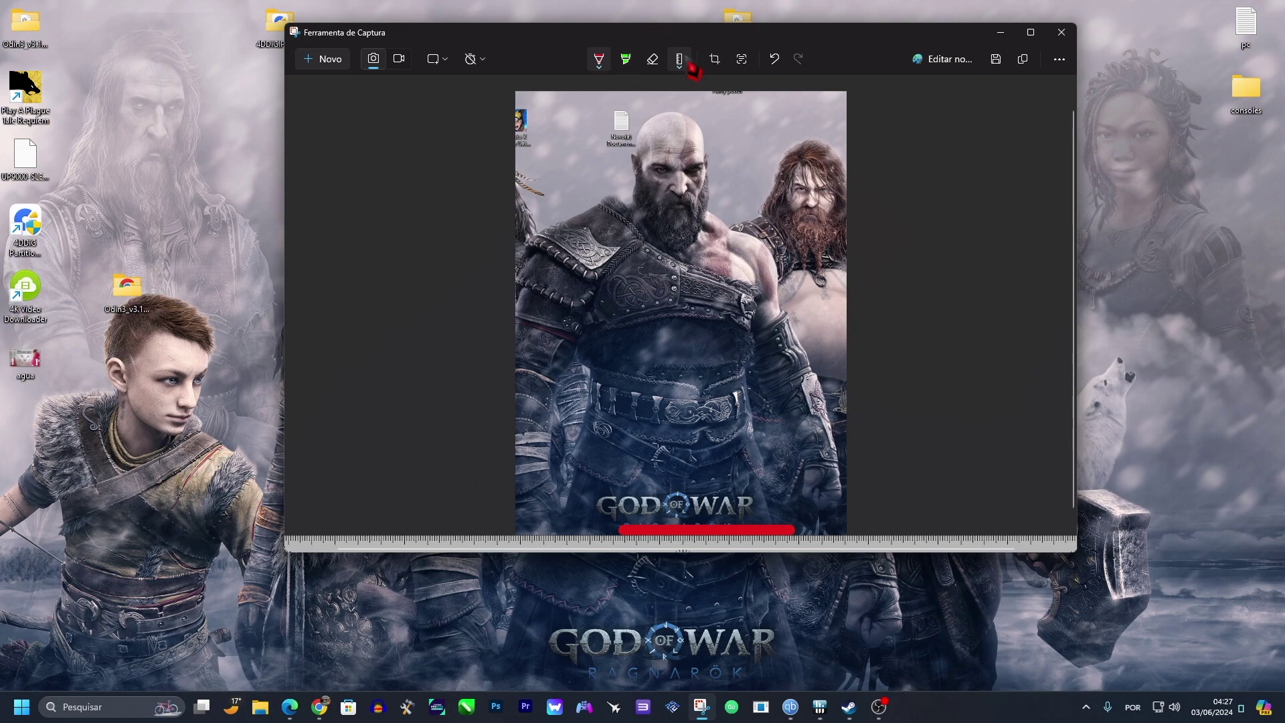
drag(919, 538, 880, 164)
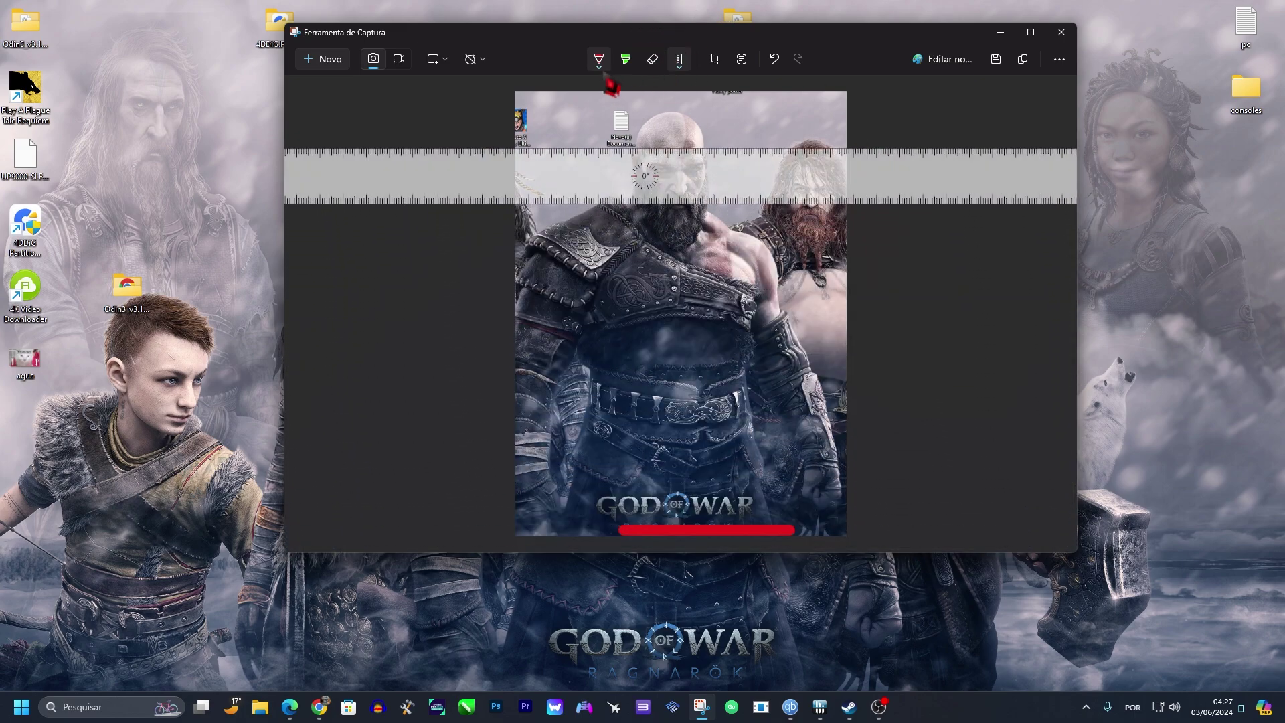
drag(596, 144, 641, 144)
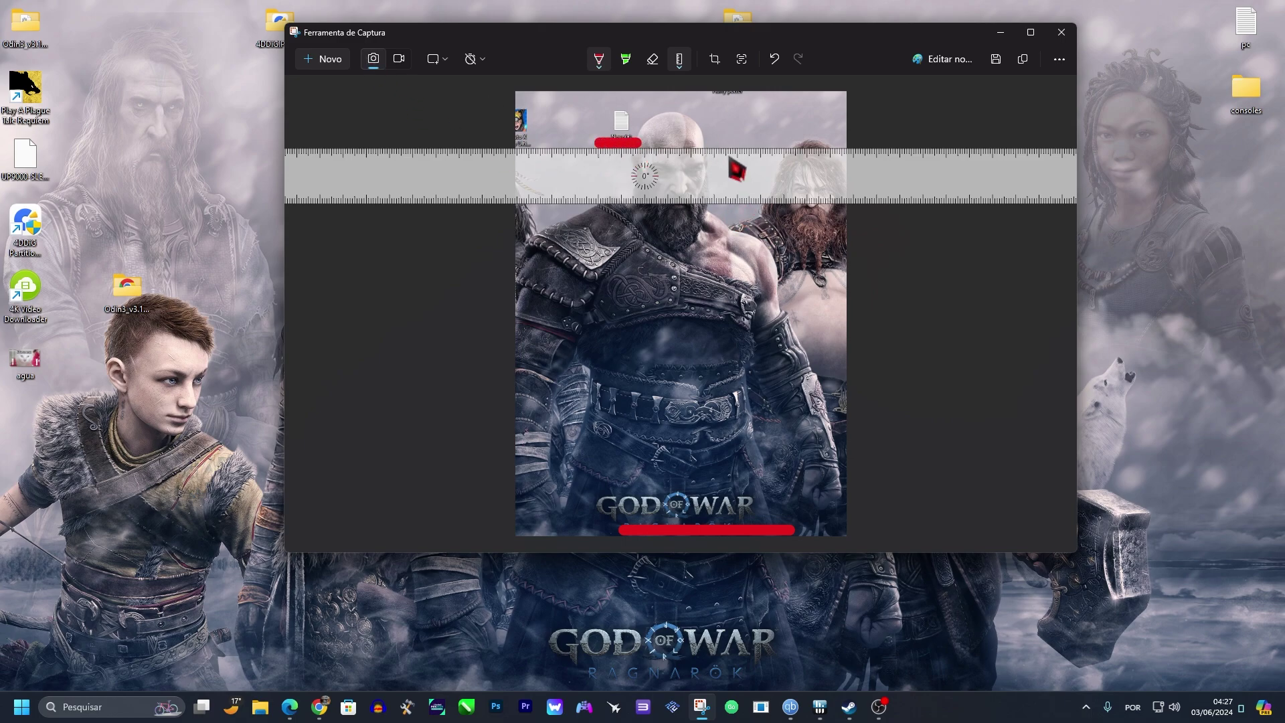
Highlight the God of War logo text in green along the ruler's edge, and move the ruler back off the logo.
drag(735, 167, 736, 368)
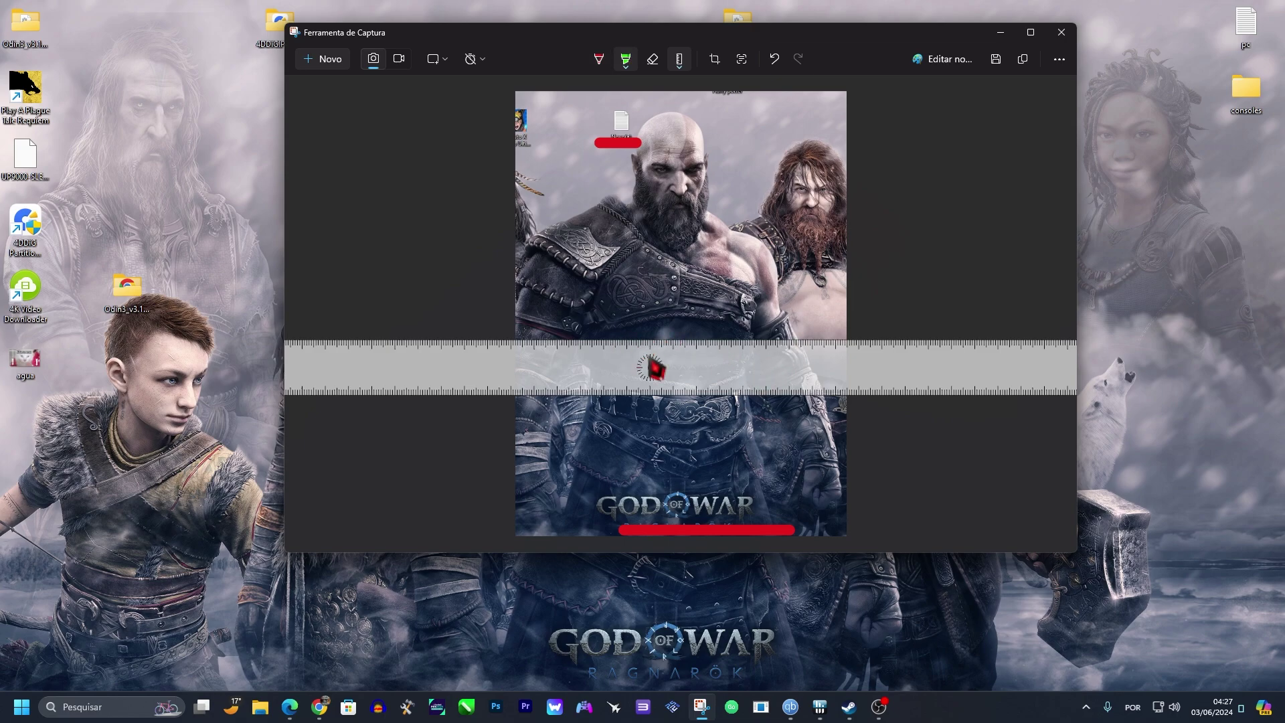
drag(654, 367, 708, 551)
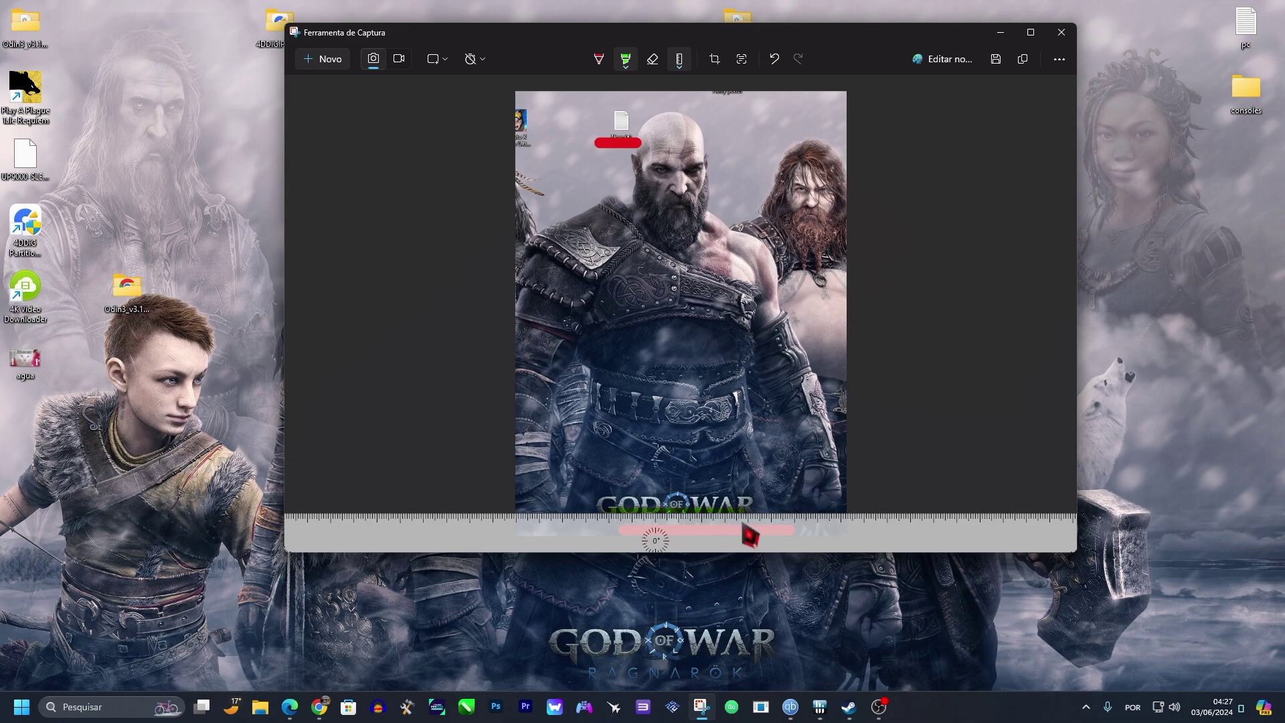
drag(745, 533, 744, 525)
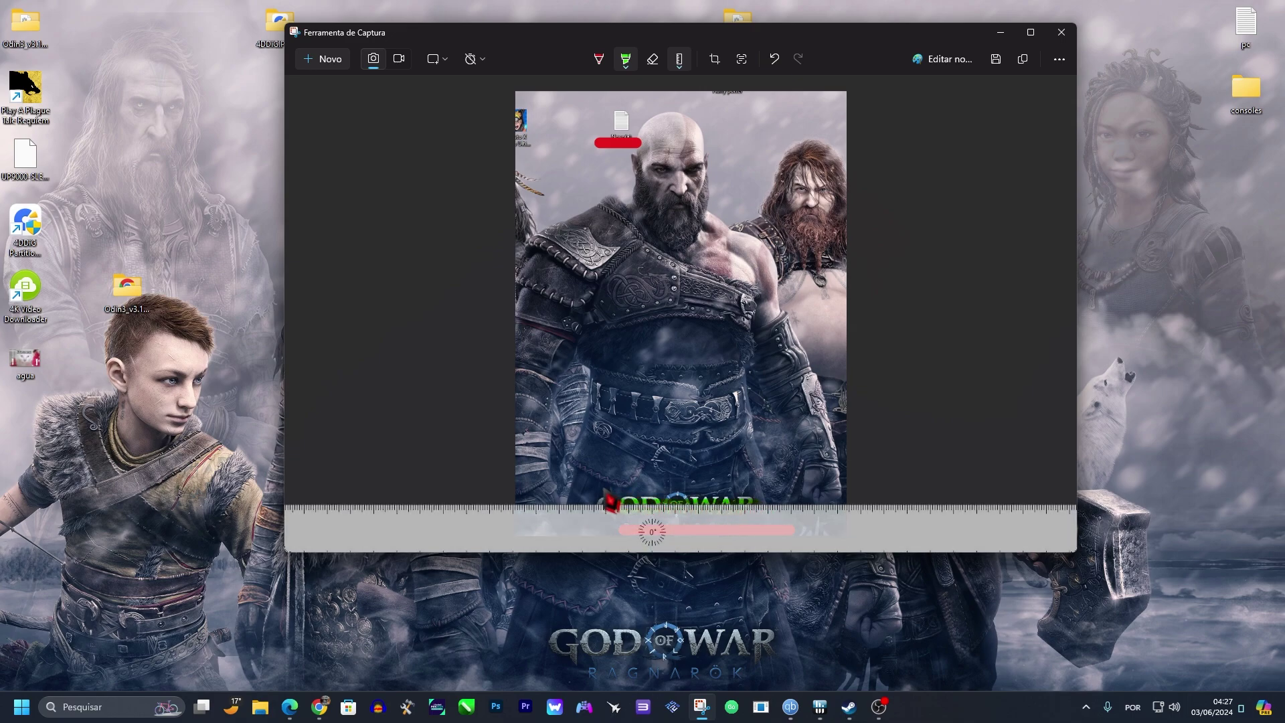
drag(787, 589, 794, 529)
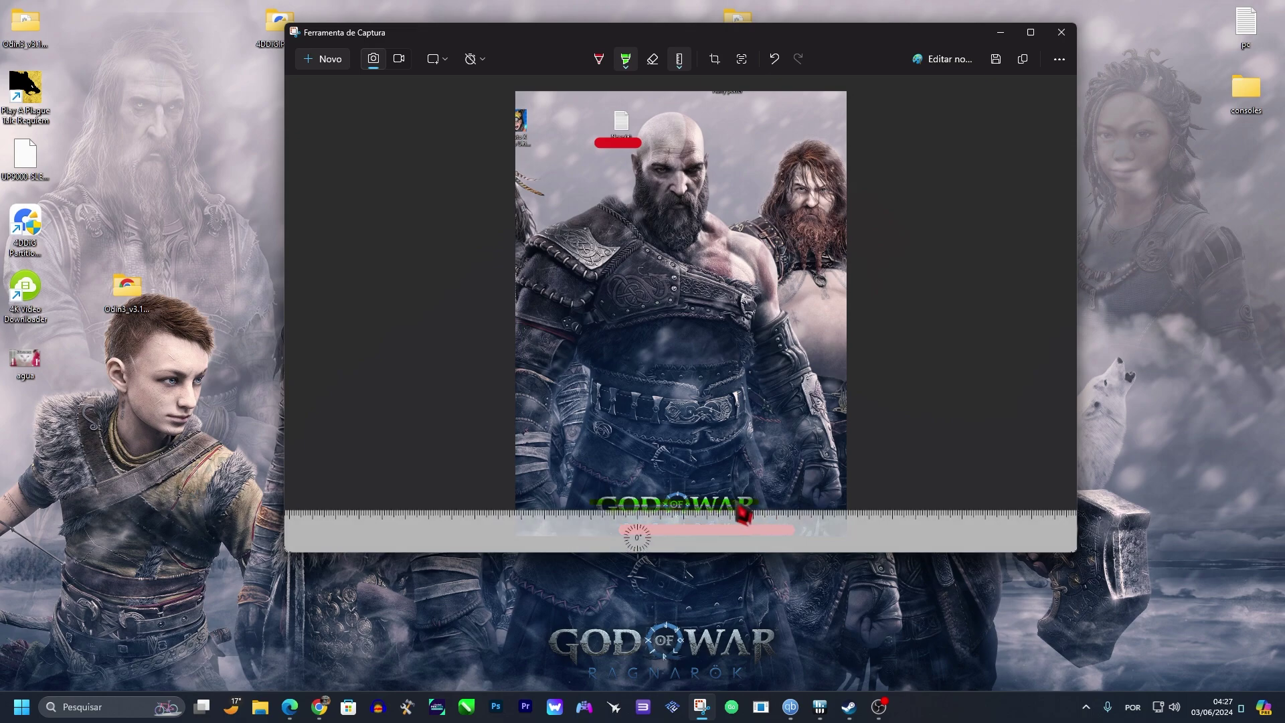
mouse_move(711, 522)
mouse_down()
mouse_move(721, 602)
mouse_move(726, 355)
mouse_move(745, 520)
mouse_move(803, 332)
mouse_move(812, 420)
mouse_move(770, 207)
mouse_move(777, 310)
mouse_move(776, 198)
mouse_move(817, 303)
mouse_move(786, 278)
mouse_up()
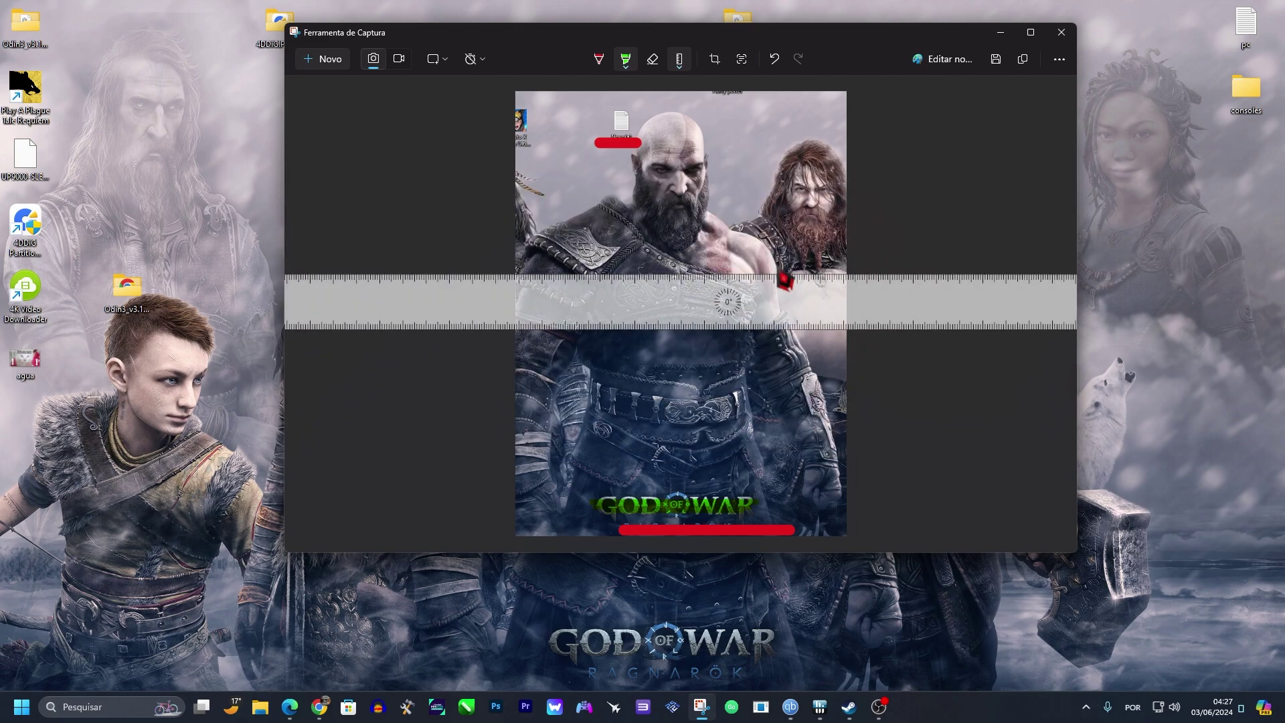
Trace a red pen circle around the central character's head and chest using the protractor as guide, and hide the protractor.
click(683, 66)
click(699, 117)
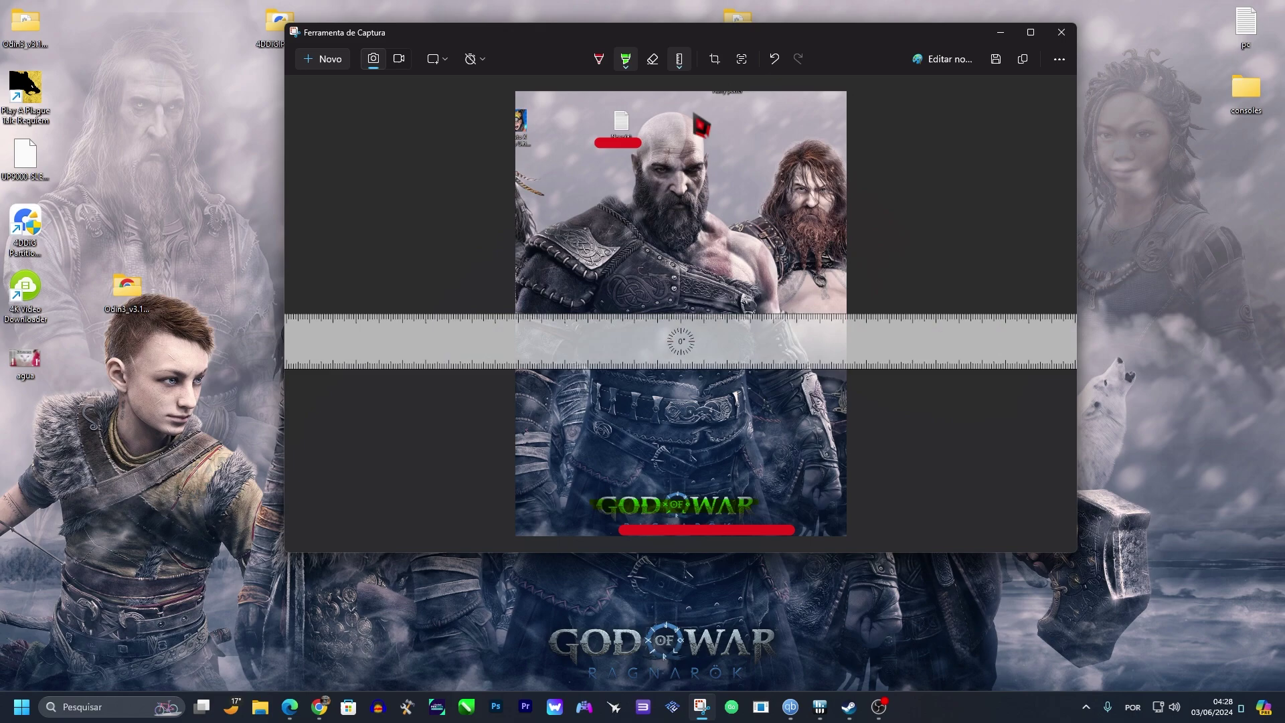
drag(668, 281, 669, 183)
click(632, 62)
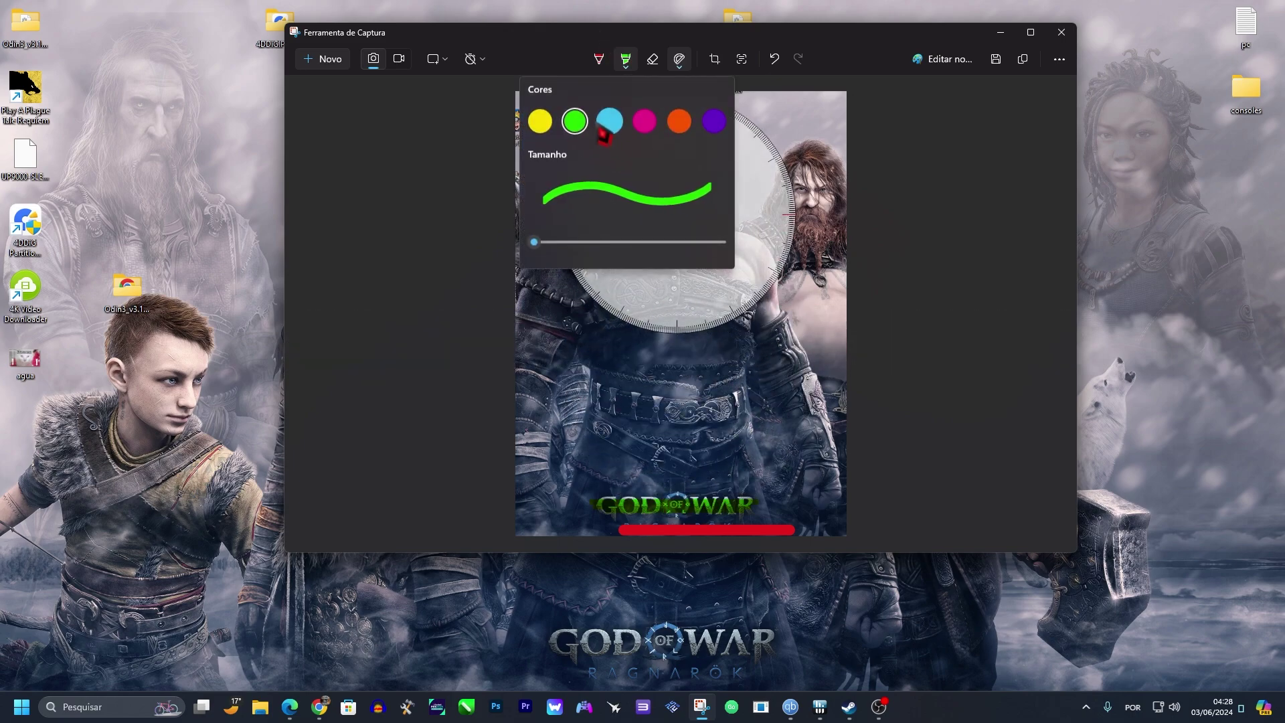
click(600, 60)
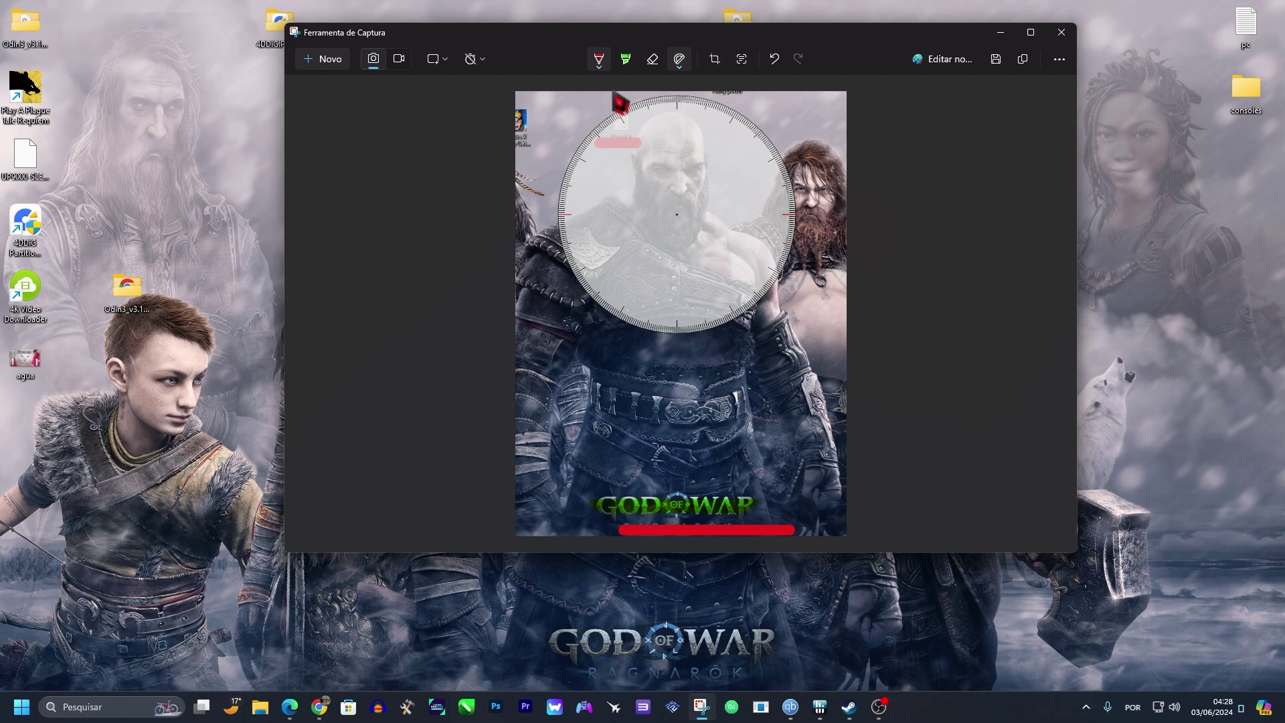
mouse_move(596, 126)
mouse_down()
mouse_move(642, 124)
mouse_move(751, 198)
mouse_move(703, 307)
mouse_move(588, 200)
mouse_move(659, 164)
mouse_move(668, 238)
mouse_up()
click(678, 65)
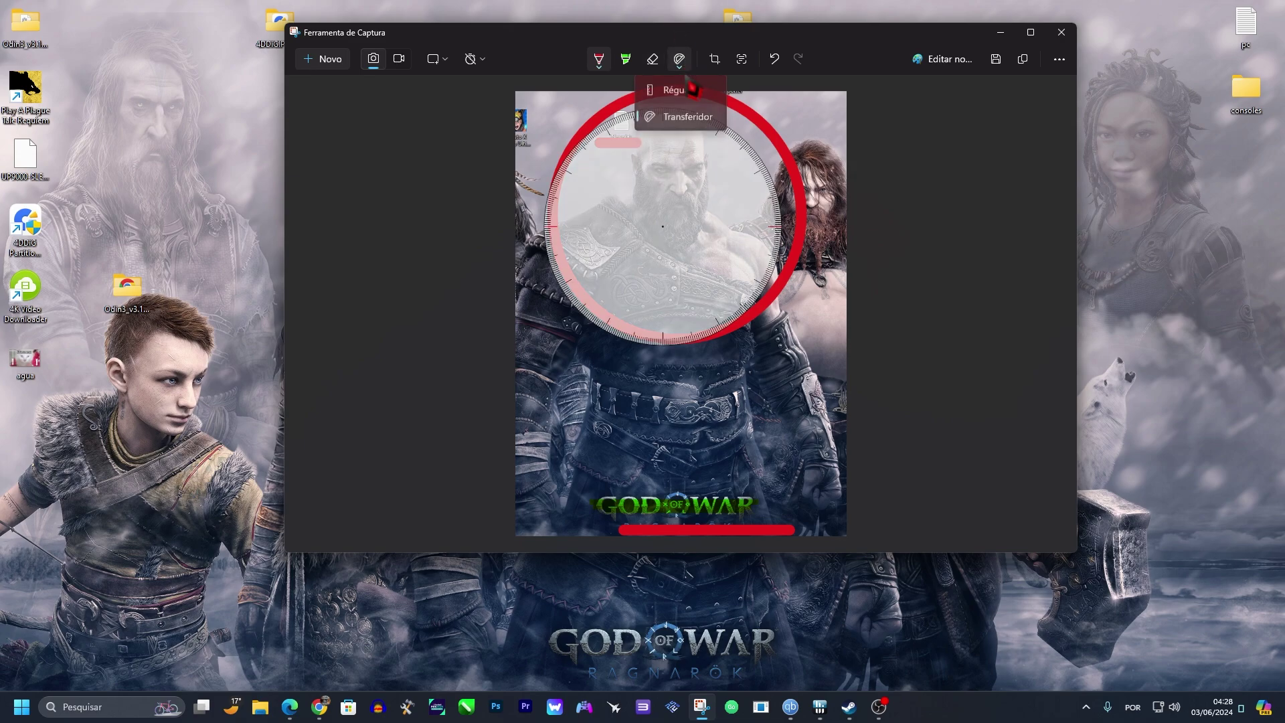
click(679, 65)
click(679, 65)
click(689, 126)
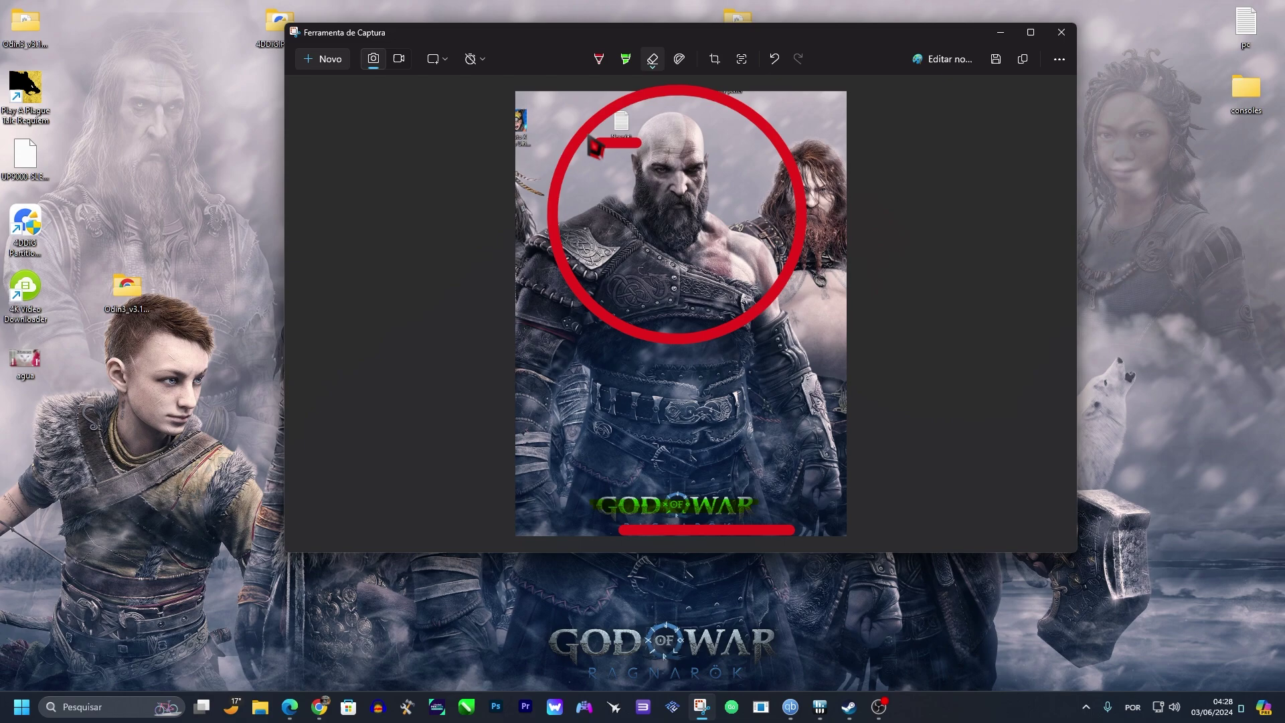
Erase the two straight red lines and the green highlight individually, keeping the red circle.
click(651, 66)
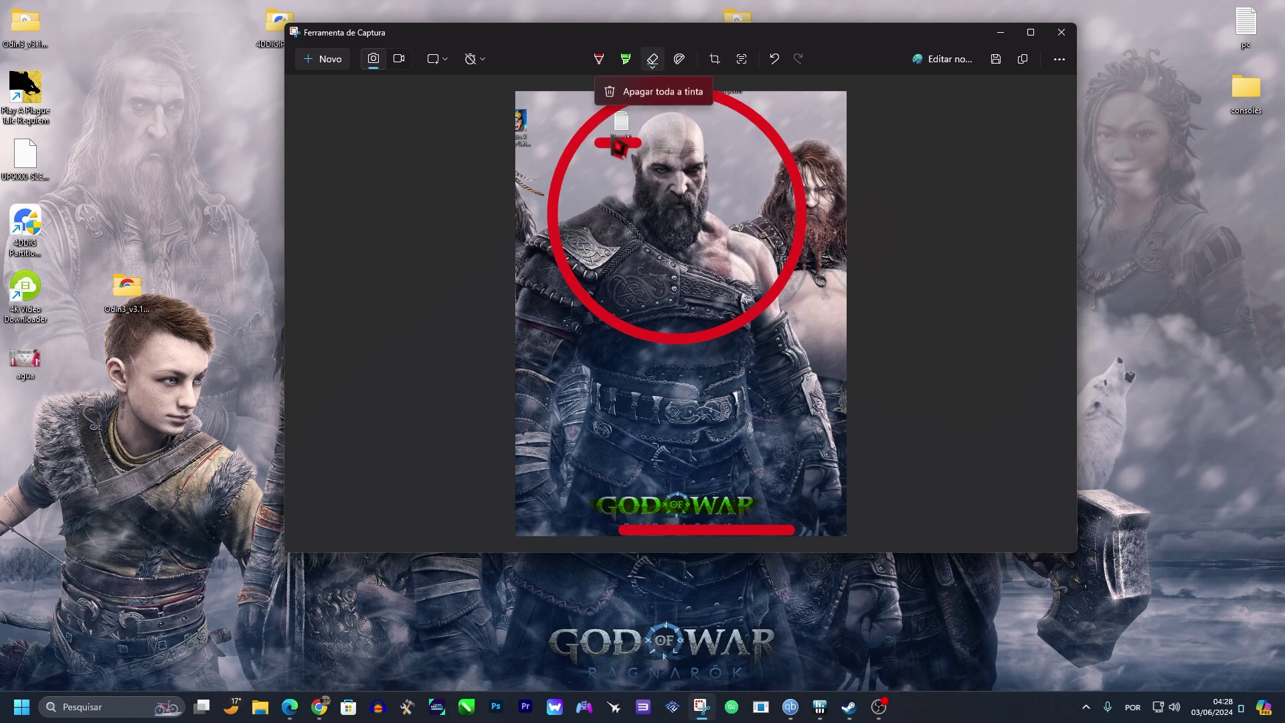
drag(654, 152, 608, 159)
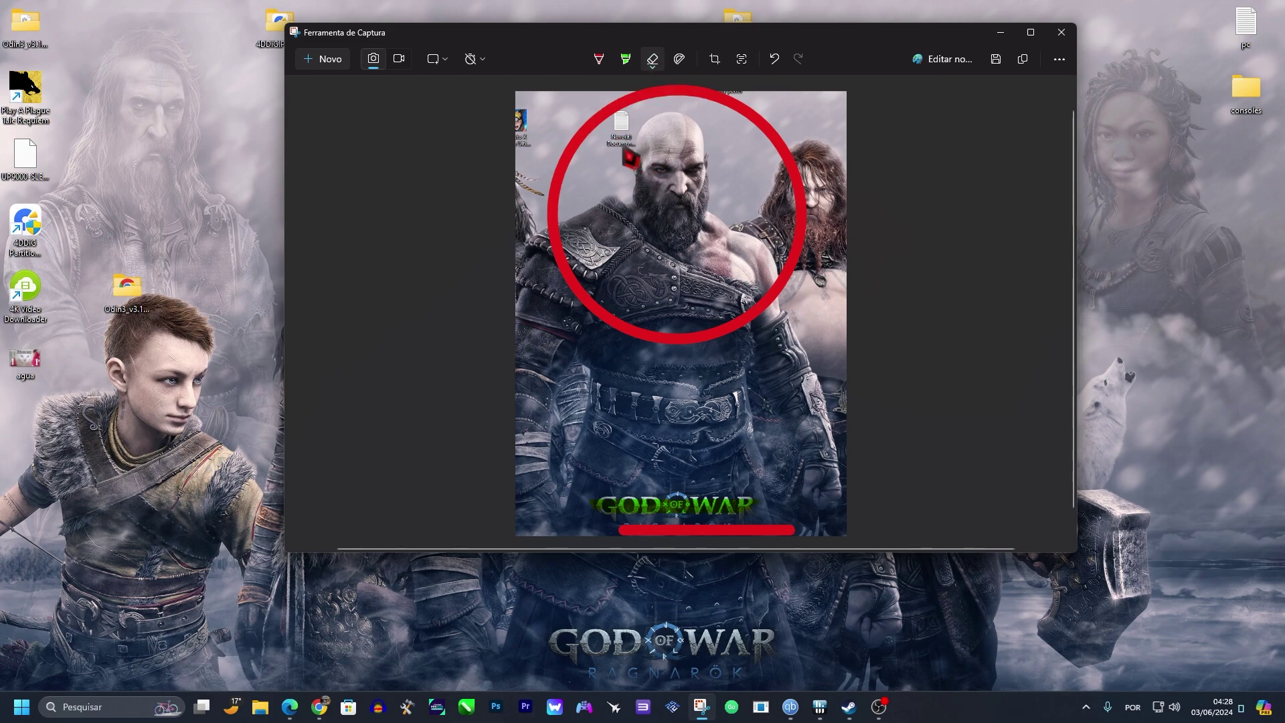
click(634, 530)
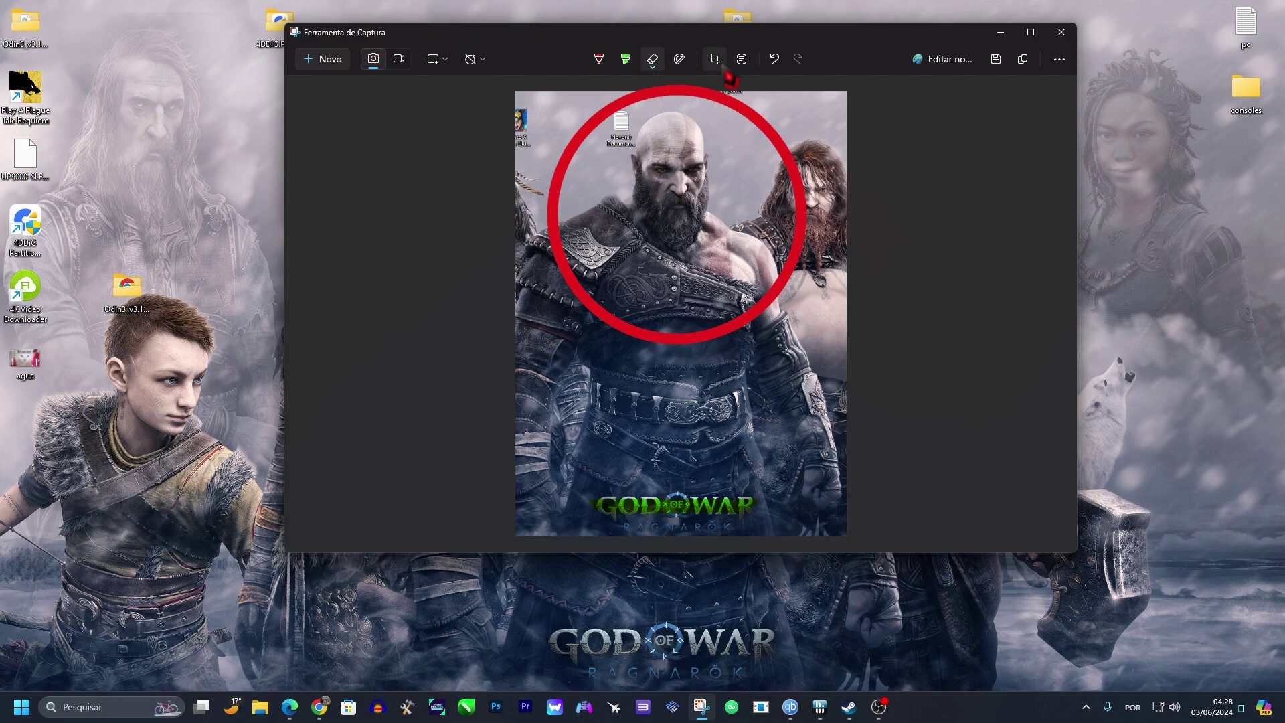
click(669, 521)
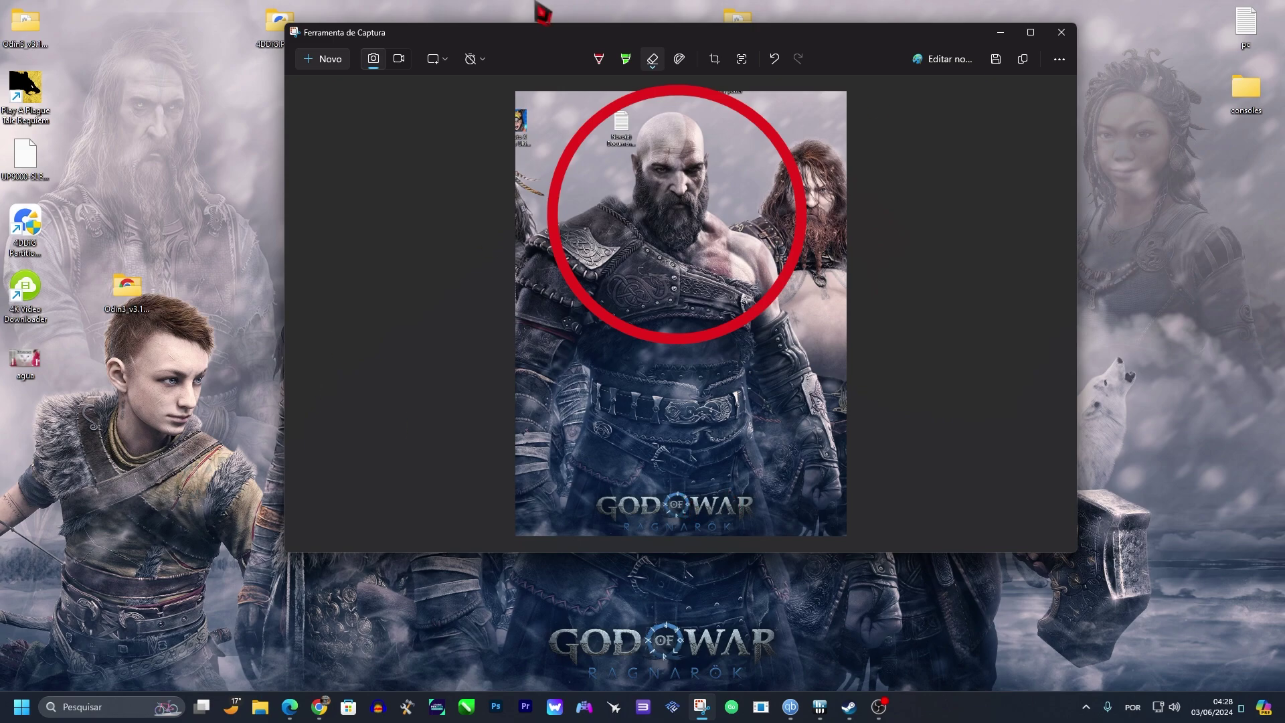
Save the annotated capture as a new PNG named "editado" in Capturas de Tela, declining to replace the existing file.
click(997, 62)
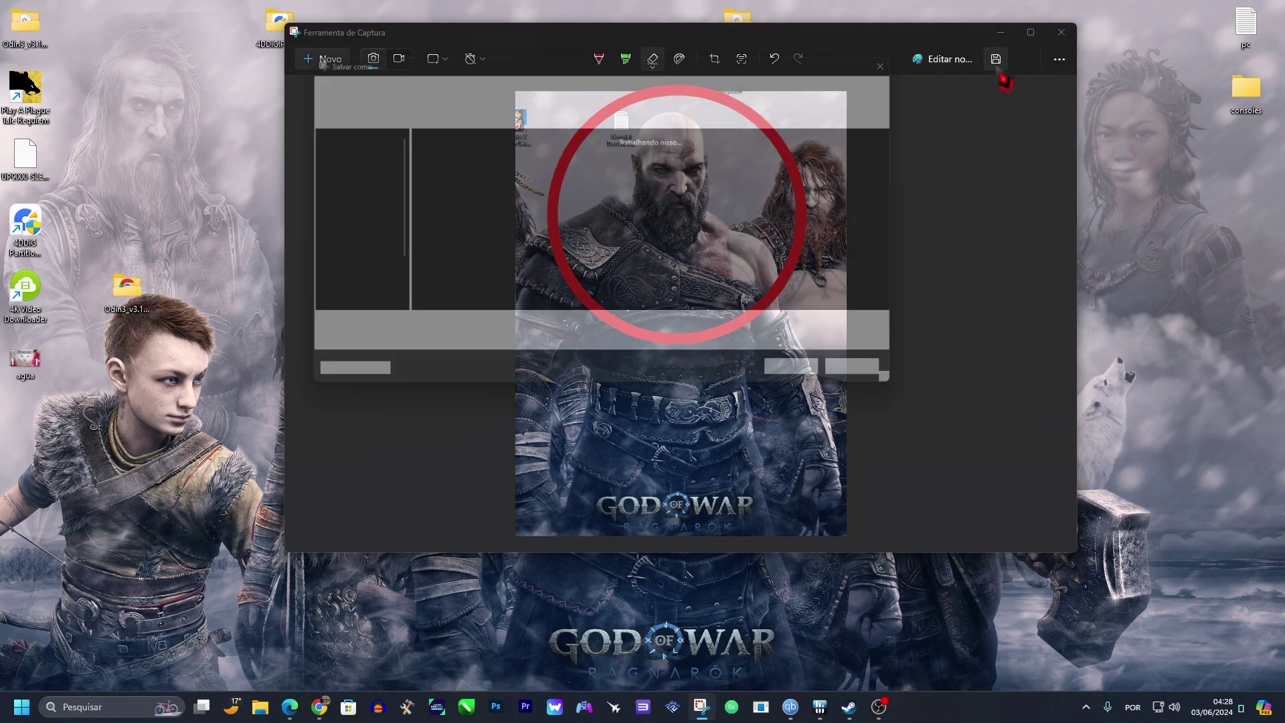
click(812, 382)
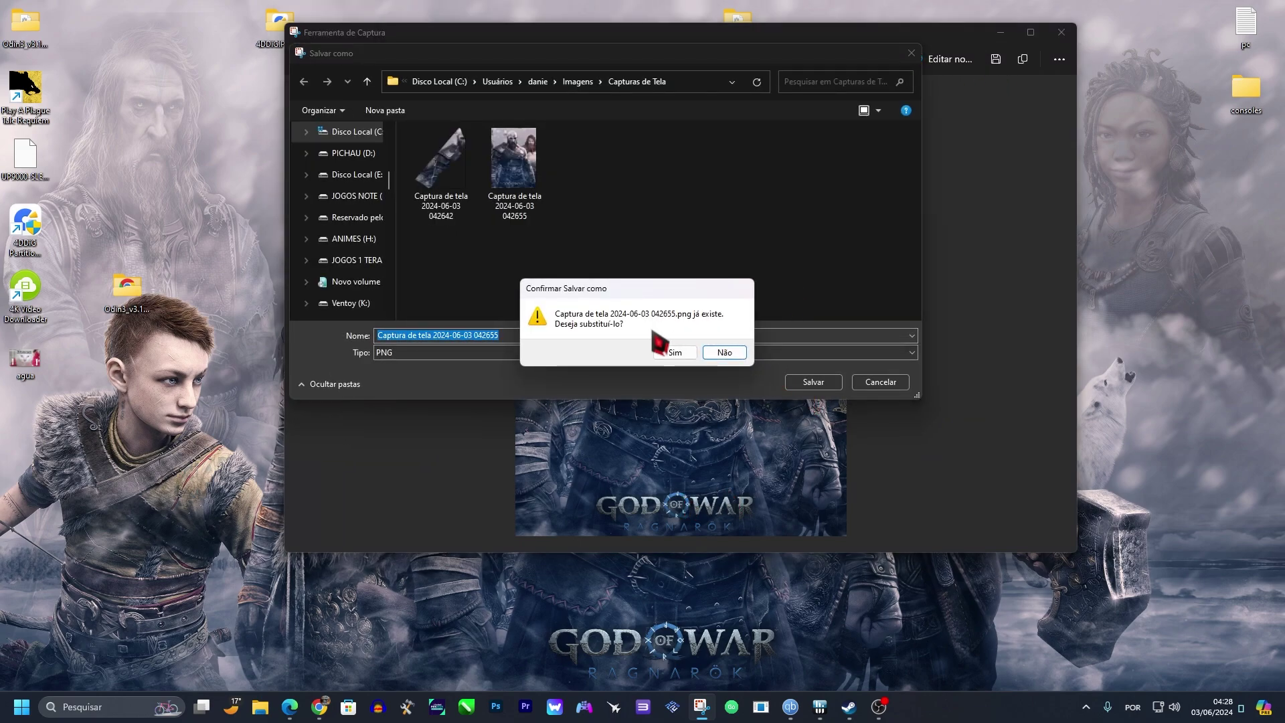
click(722, 351)
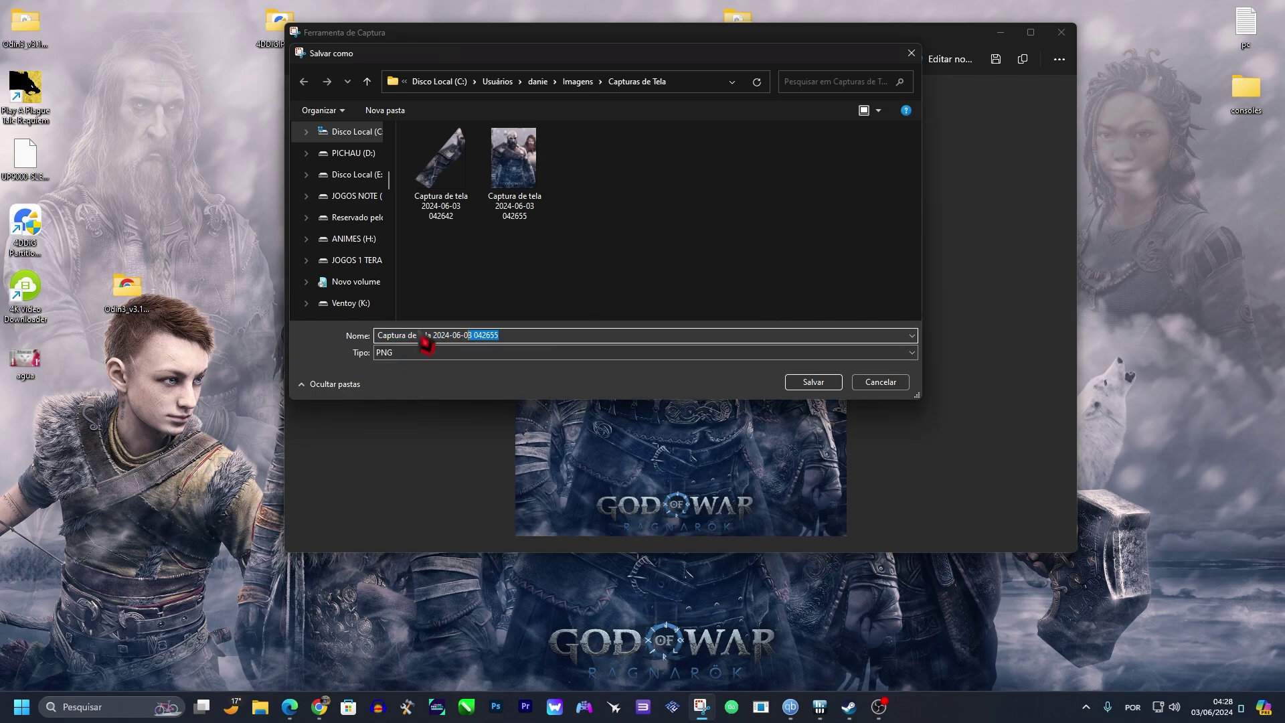
text(editado)
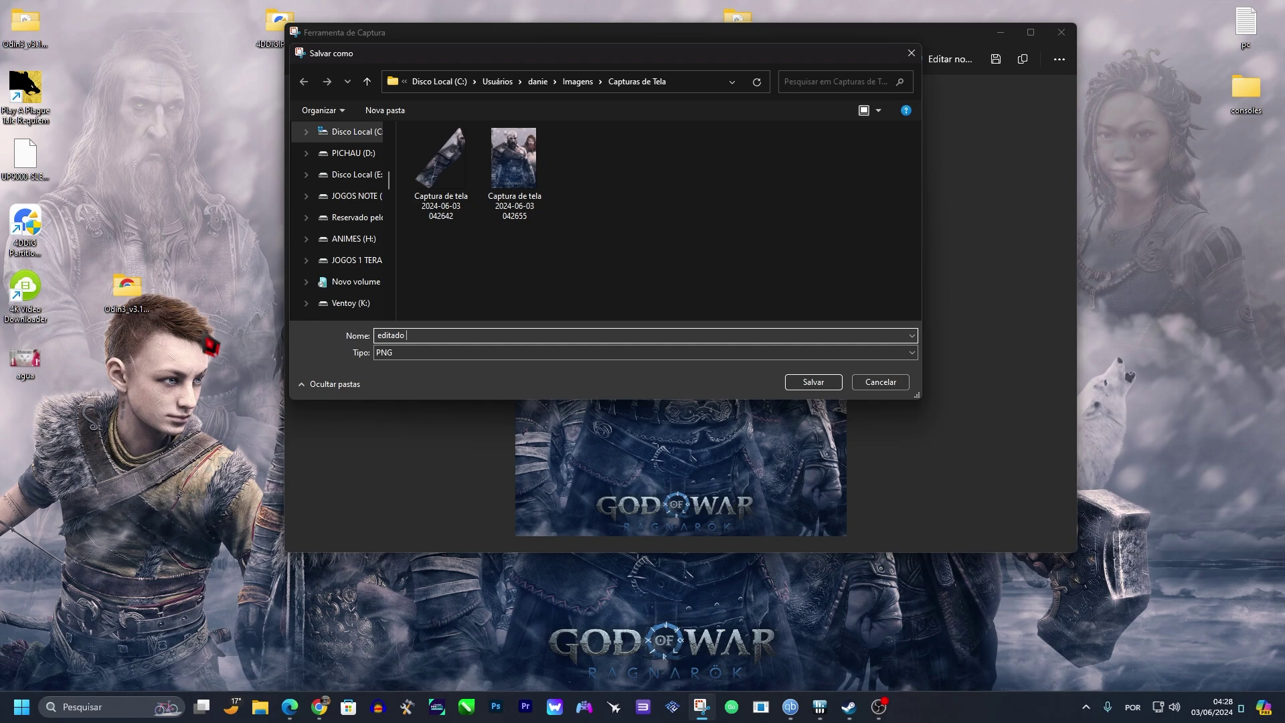
key(Return)
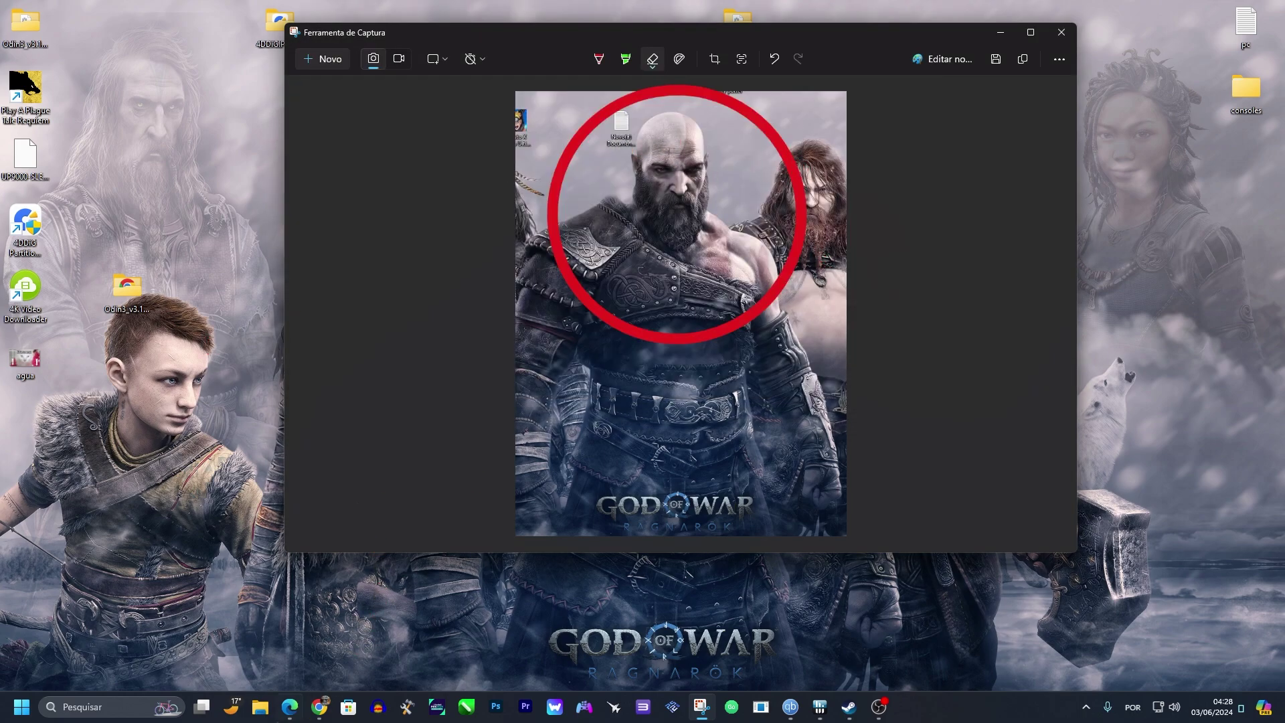
Switch to File Explorer, go to the Capturas de Tela folder inside Imagens, and move the window down.
click(260, 706)
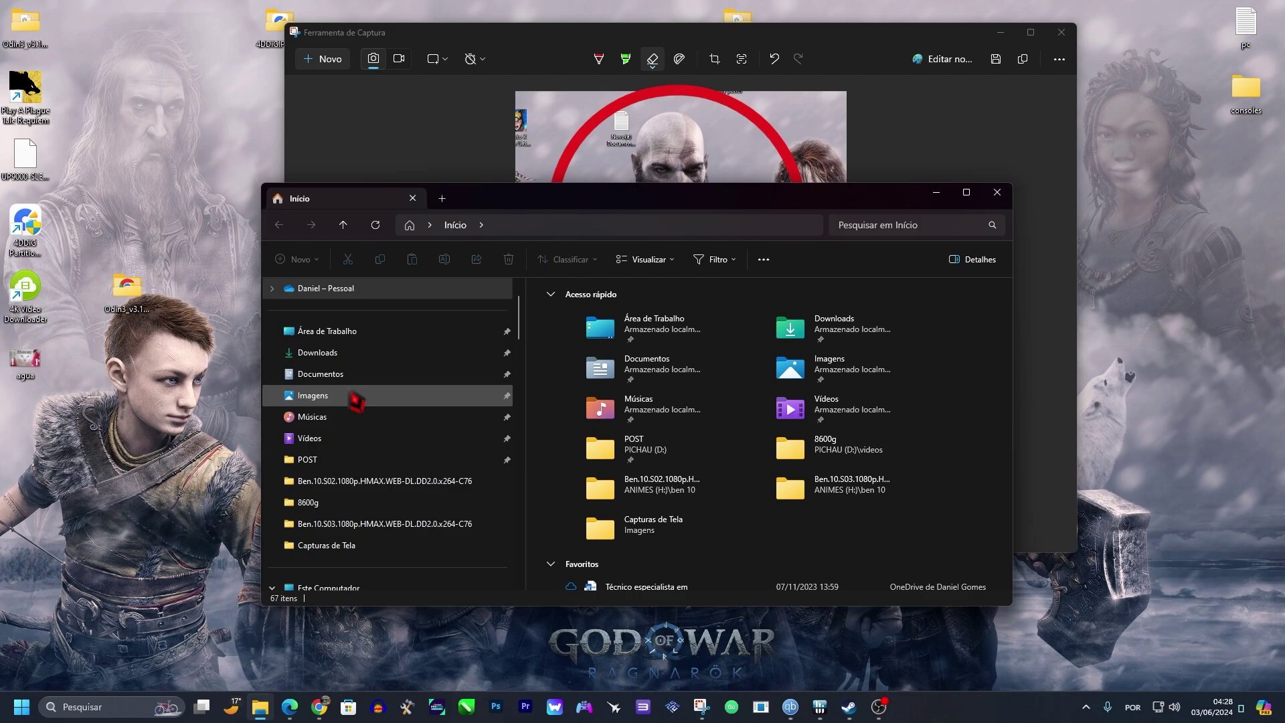
click(357, 401)
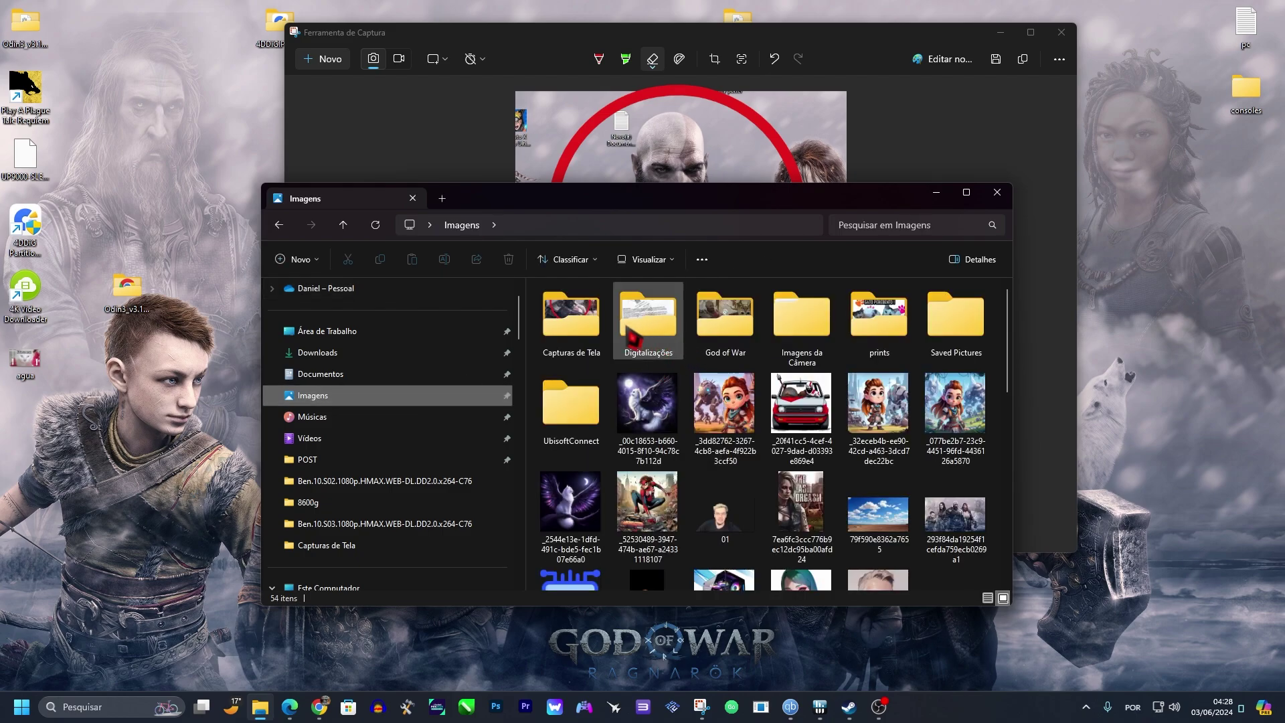
double_click(584, 344)
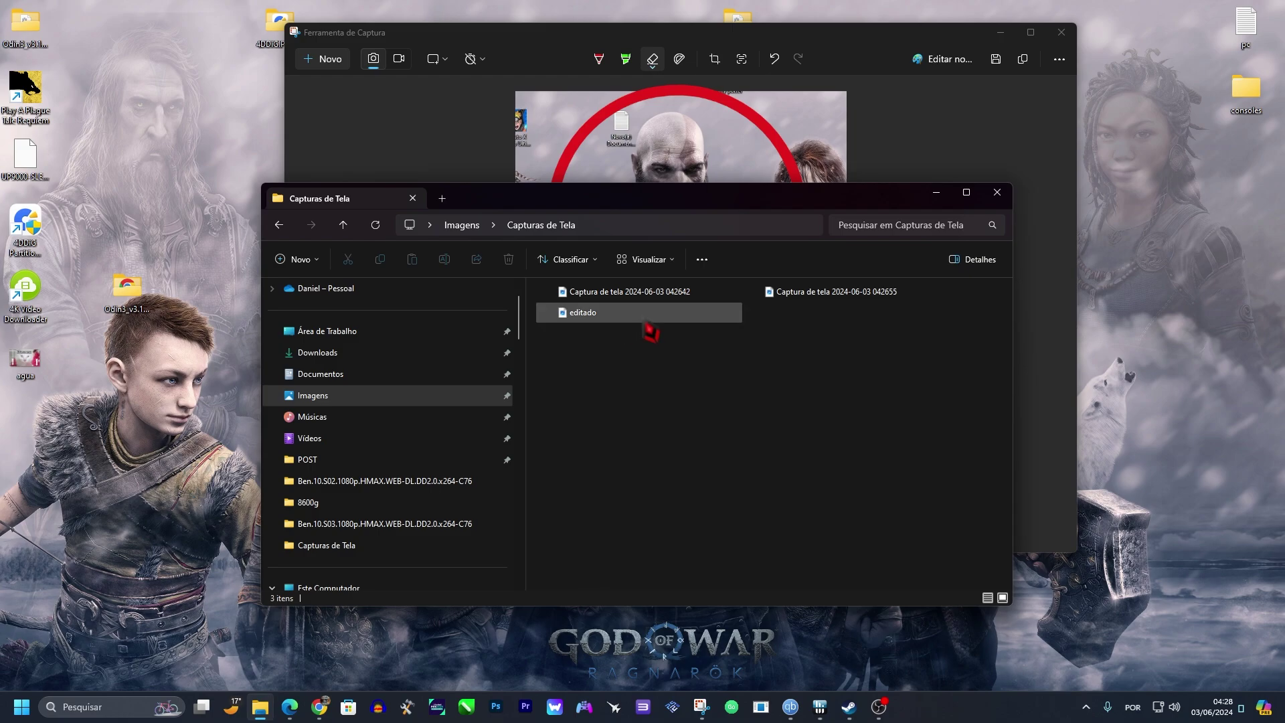
drag(761, 208, 709, 281)
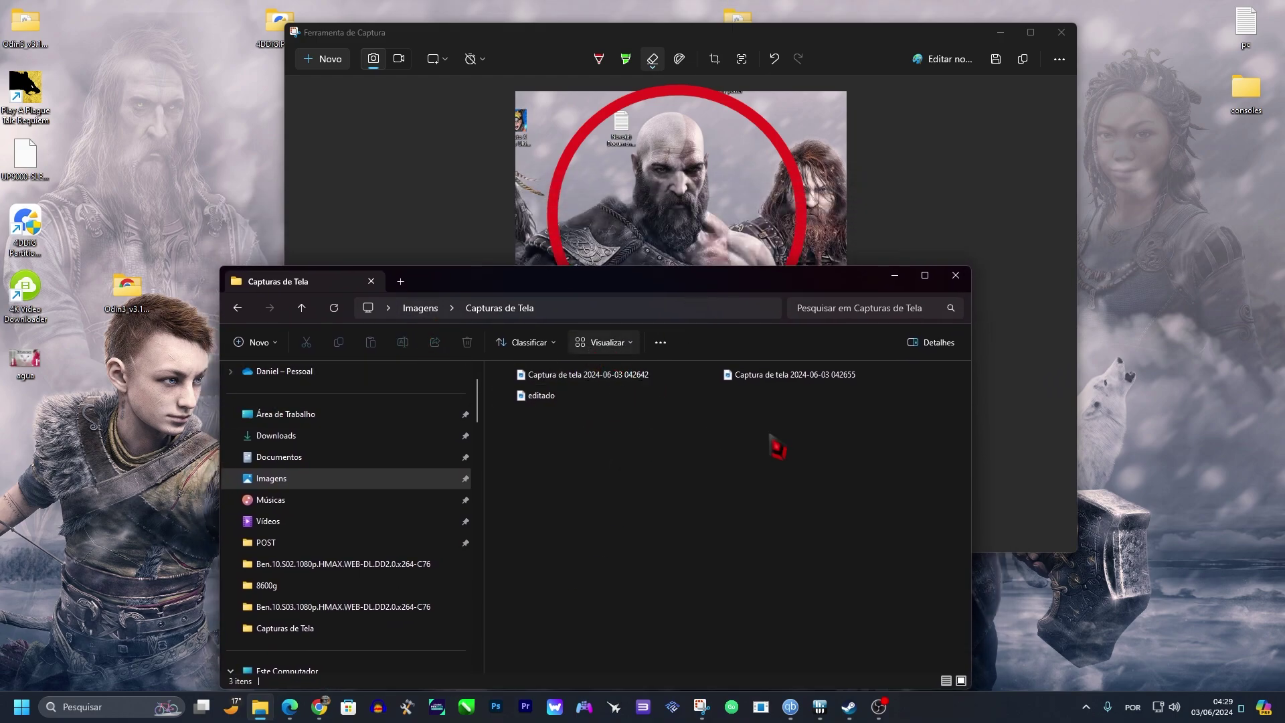
drag(902, 447, 485, 389)
View the saved editado image up close in the photo viewer, close it, and move the folder window up.
click(554, 401)
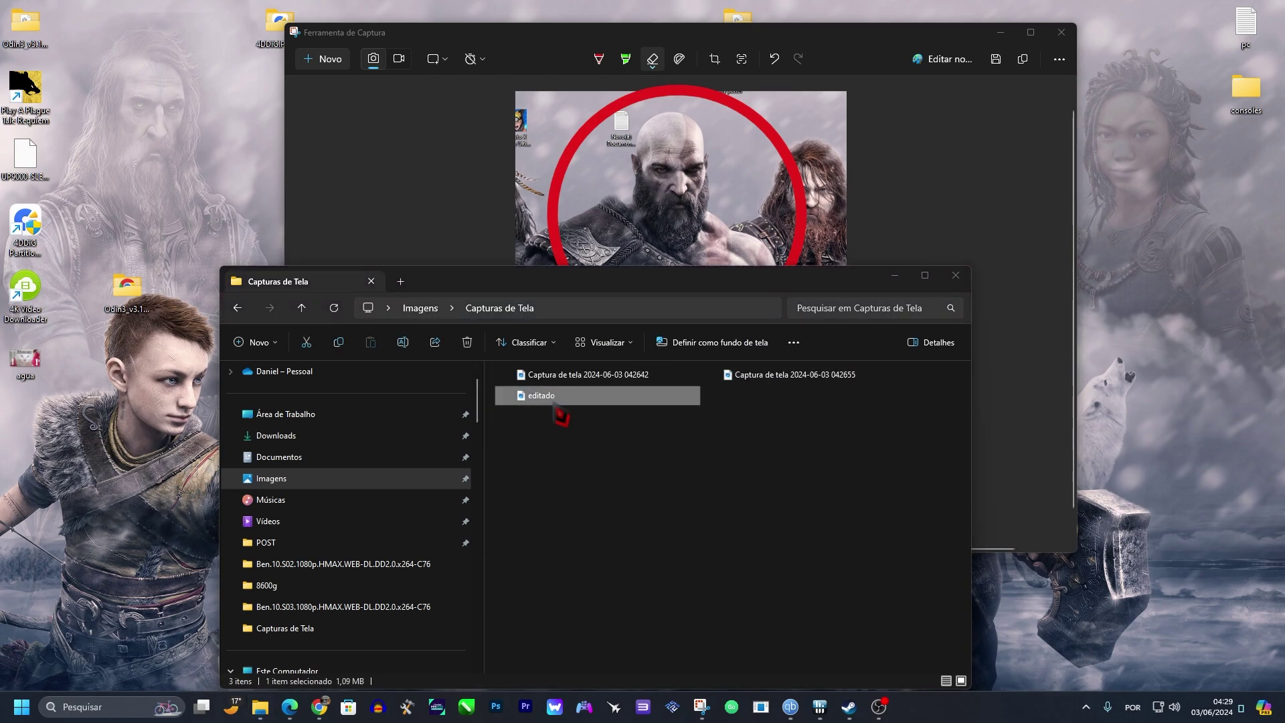
double_click(554, 400)
scroll(669, 281, up, 4)
scroll(785, 253, down, 2)
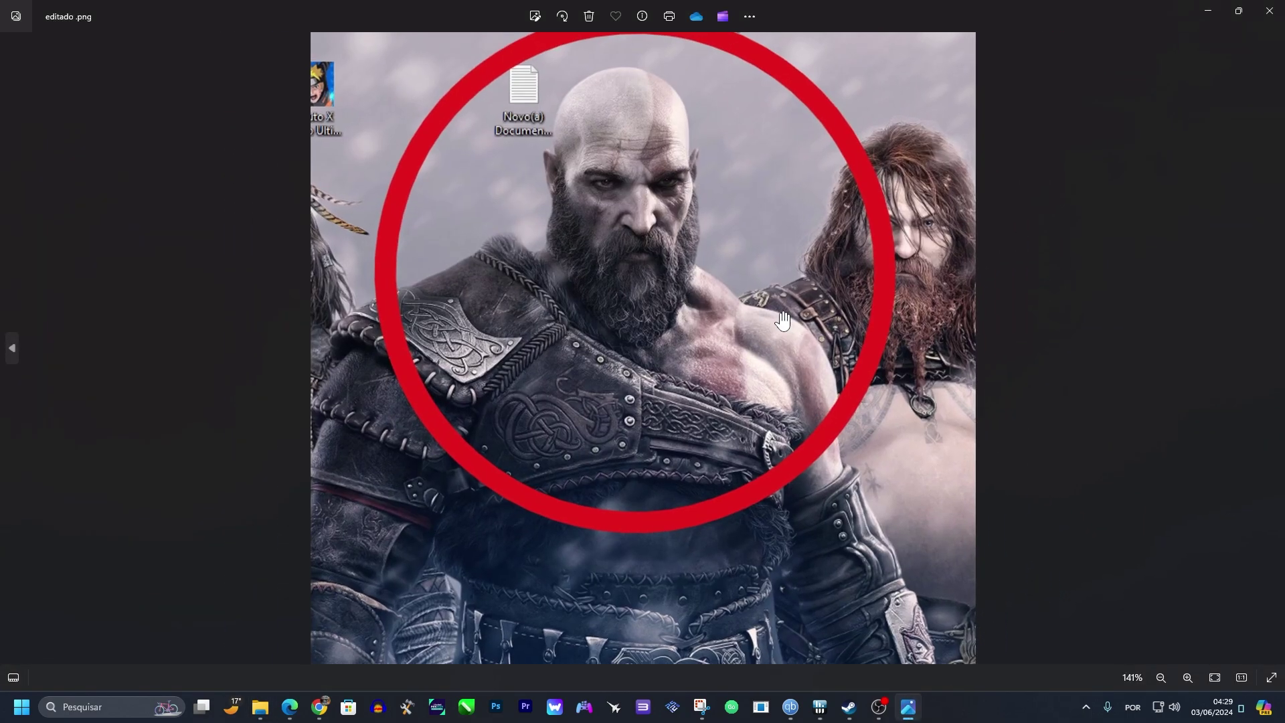
scroll(785, 253, up, 3)
key(Escape)
drag(649, 295, 679, 228)
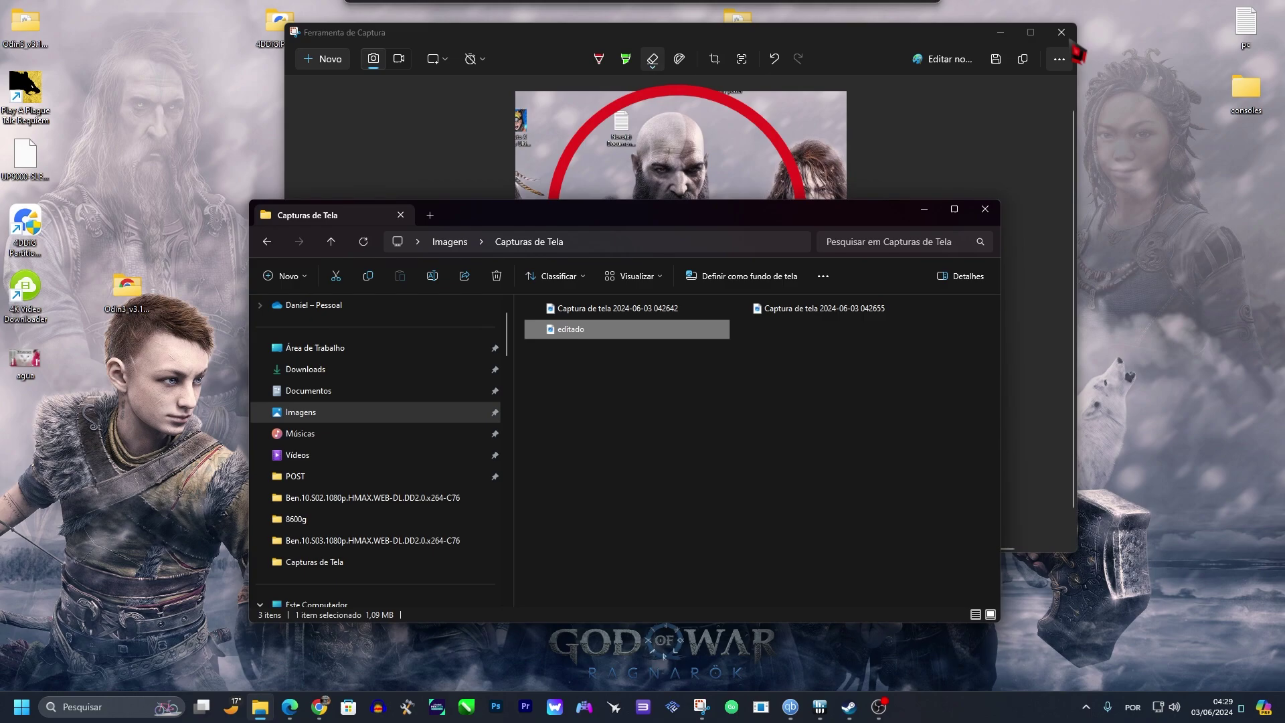
Close Ferramenta de Captura and unpin it from the taskbar.
click(1061, 47)
click(1061, 32)
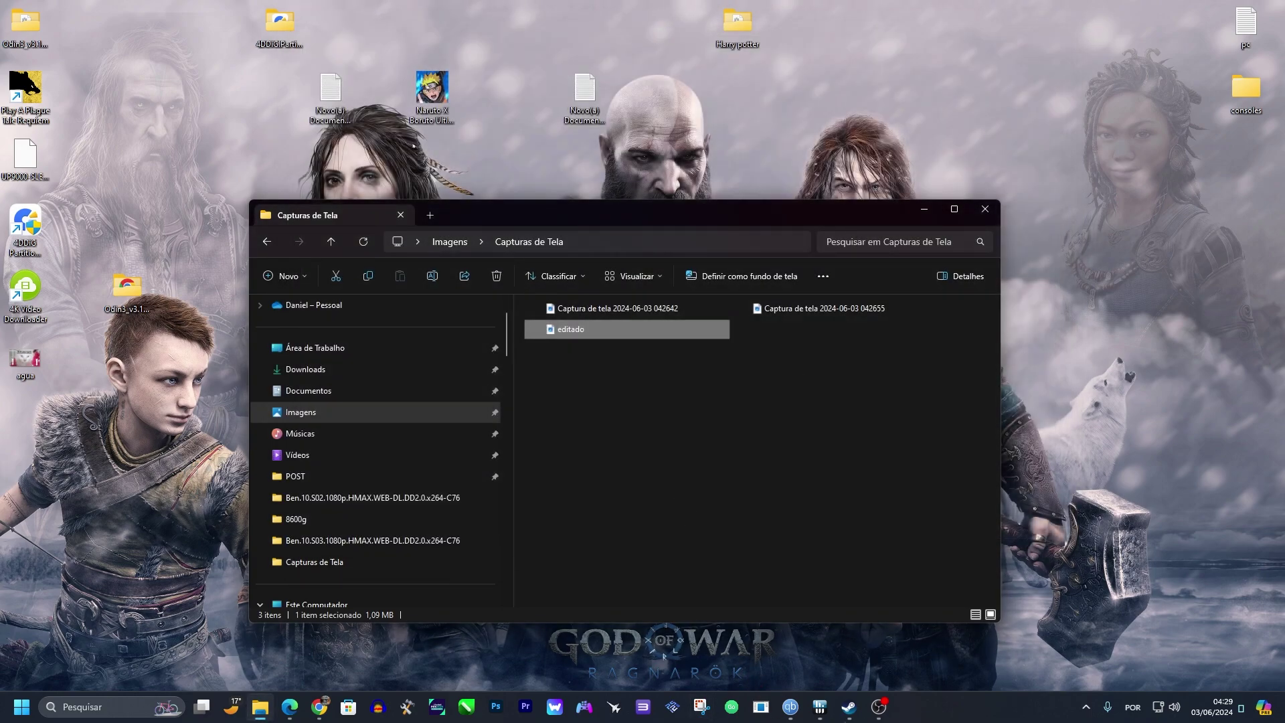
right_click(701, 706)
click(689, 669)
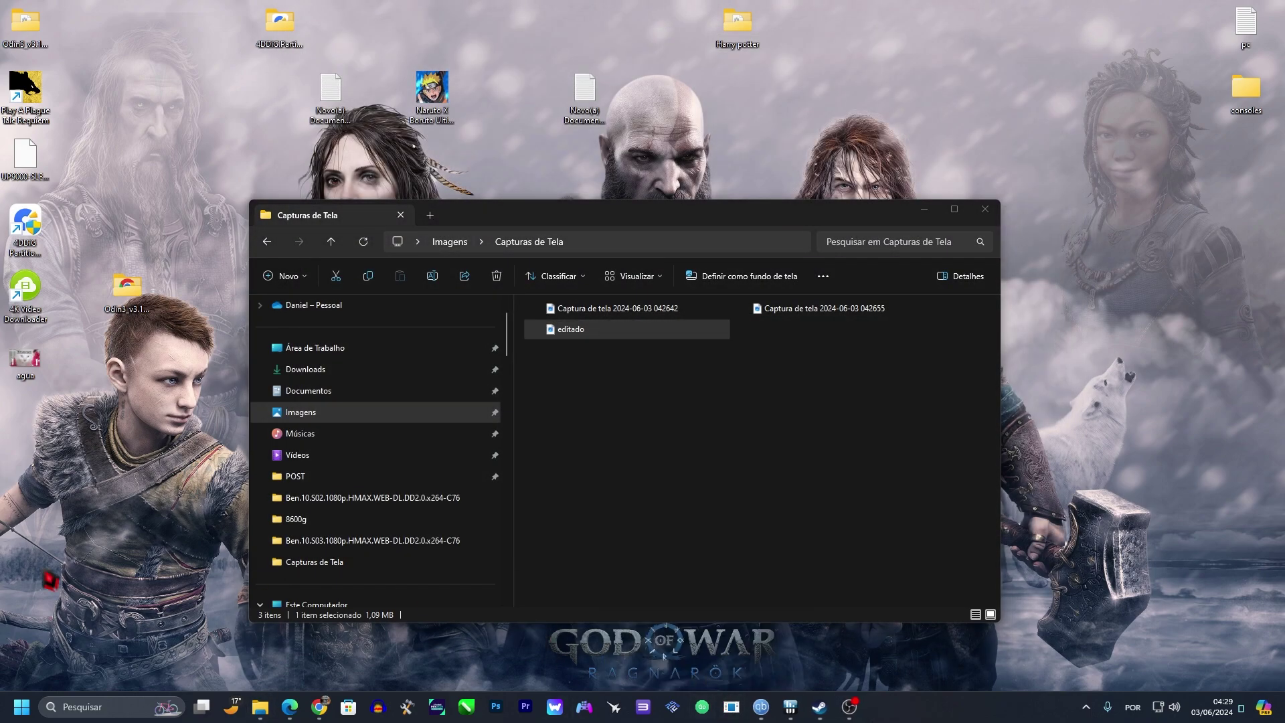
Search the Start menu for "ferramenta de ca" and launch Ferramenta de Captura.
click(22, 706)
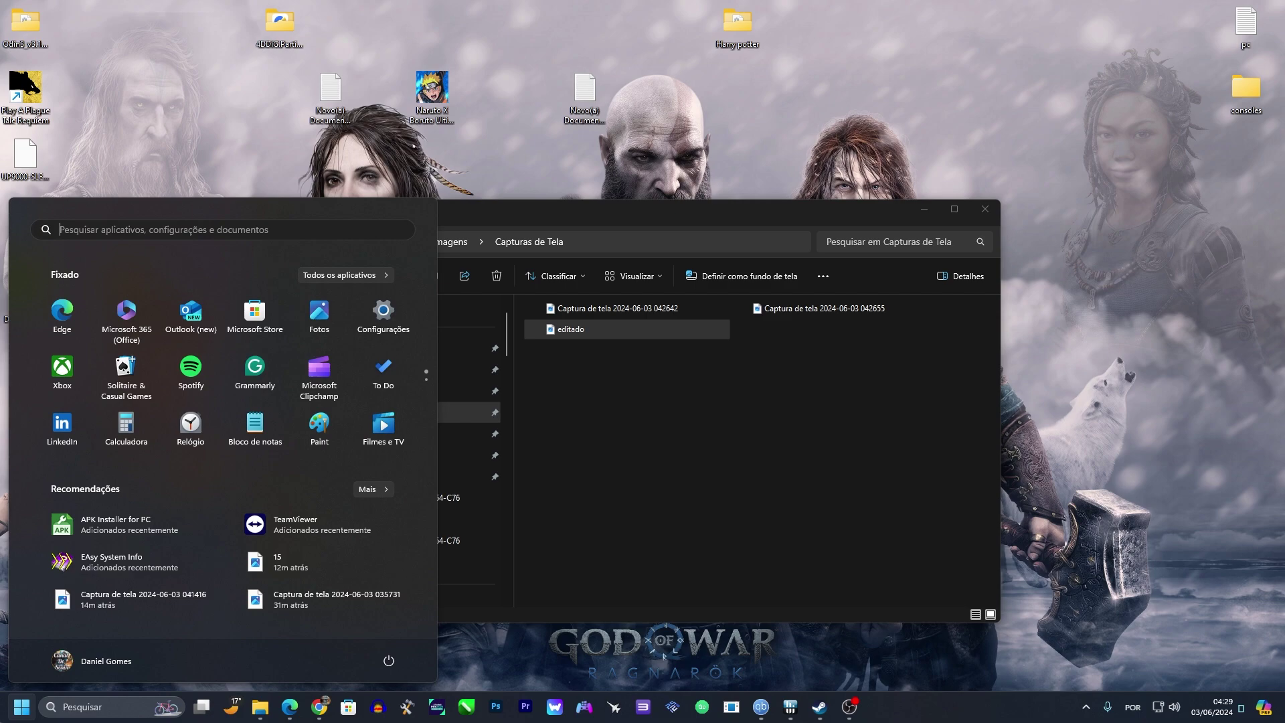
text(ferramenta )
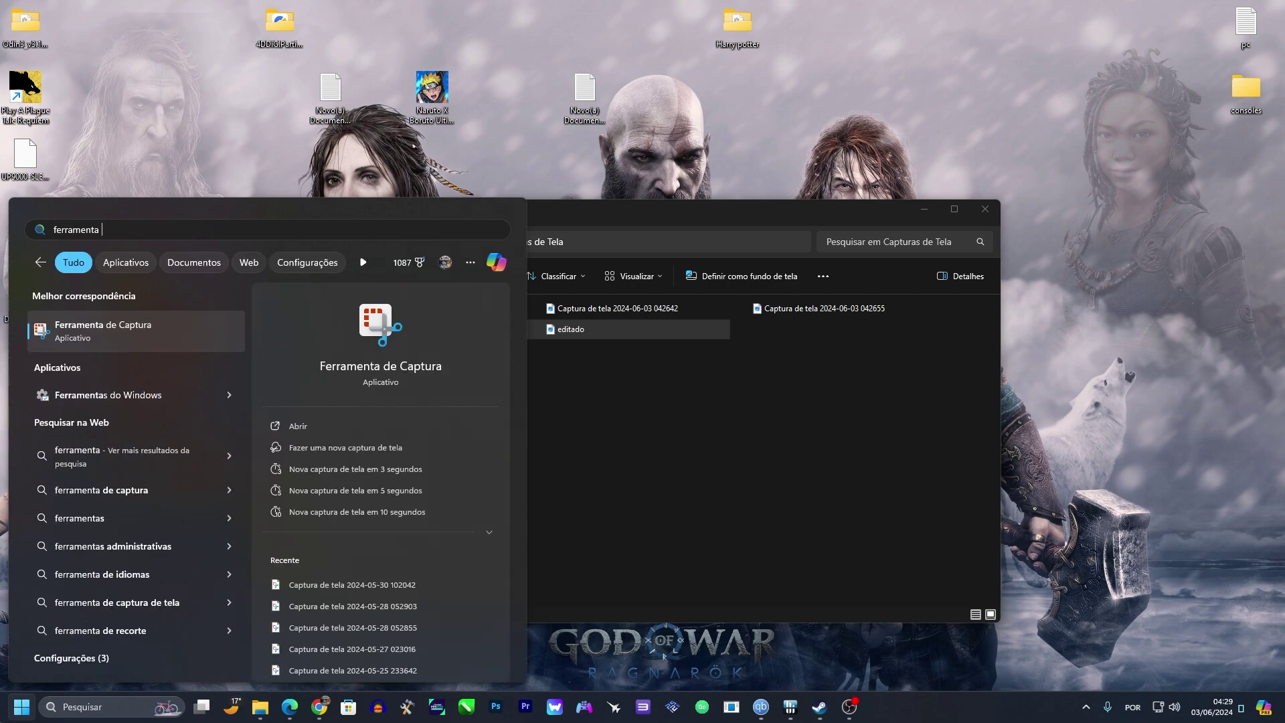
text(de c)
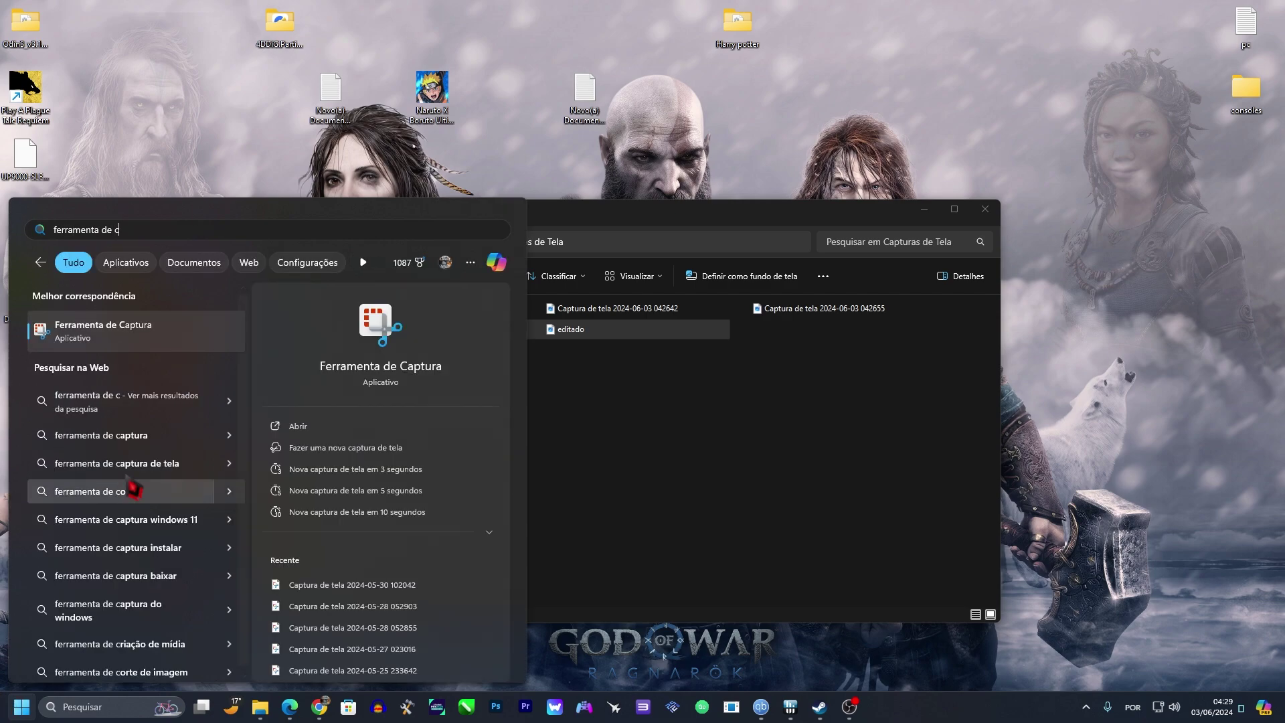
text(a)
click(136, 344)
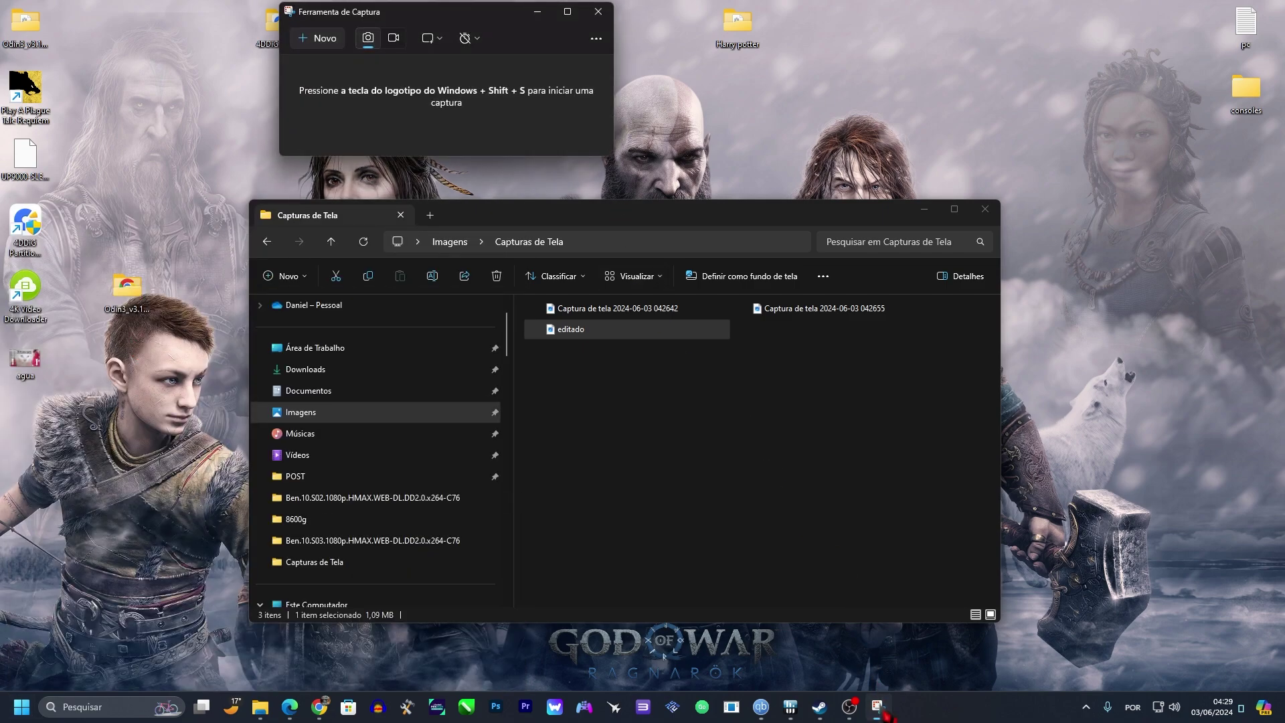
Pin Ferramenta de Captura to the taskbar and move its icon to just before the green round icon.
right_click(876, 708)
click(882, 653)
drag(890, 708, 702, 708)
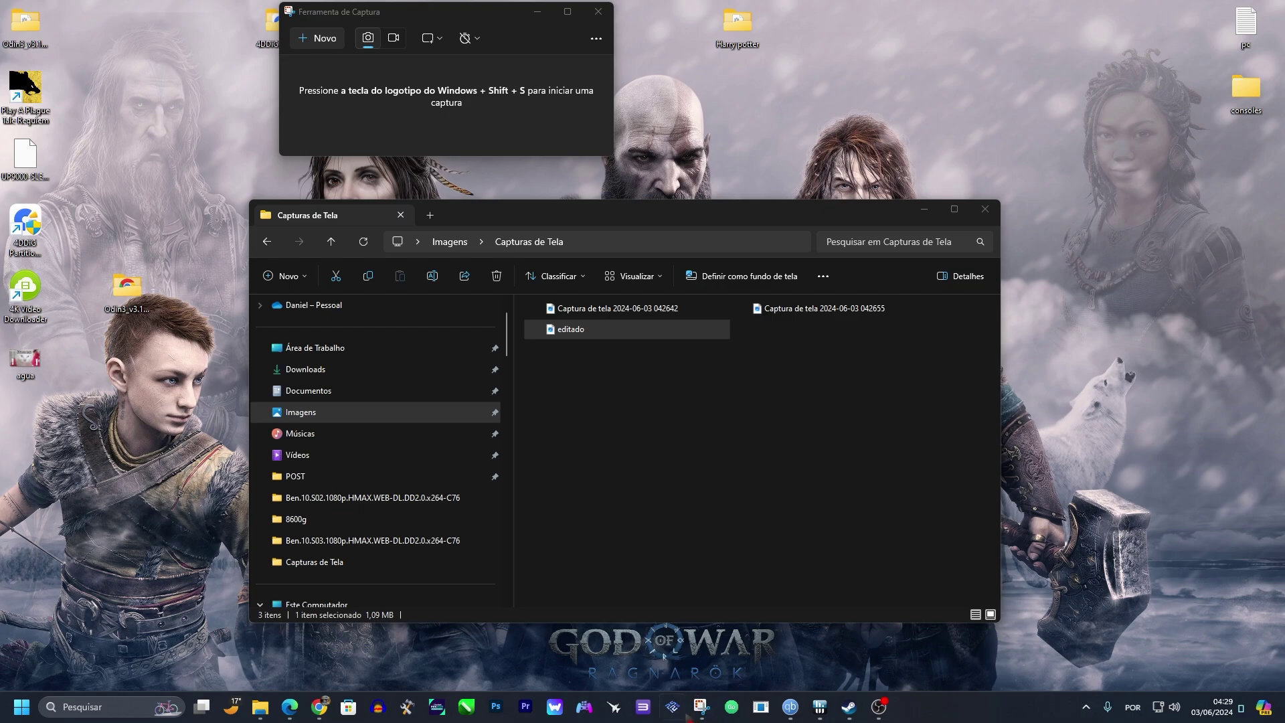
Take a new rectangular capture around the whole File Explorer window, and close both the capture tool and File Explorer.
click(309, 38)
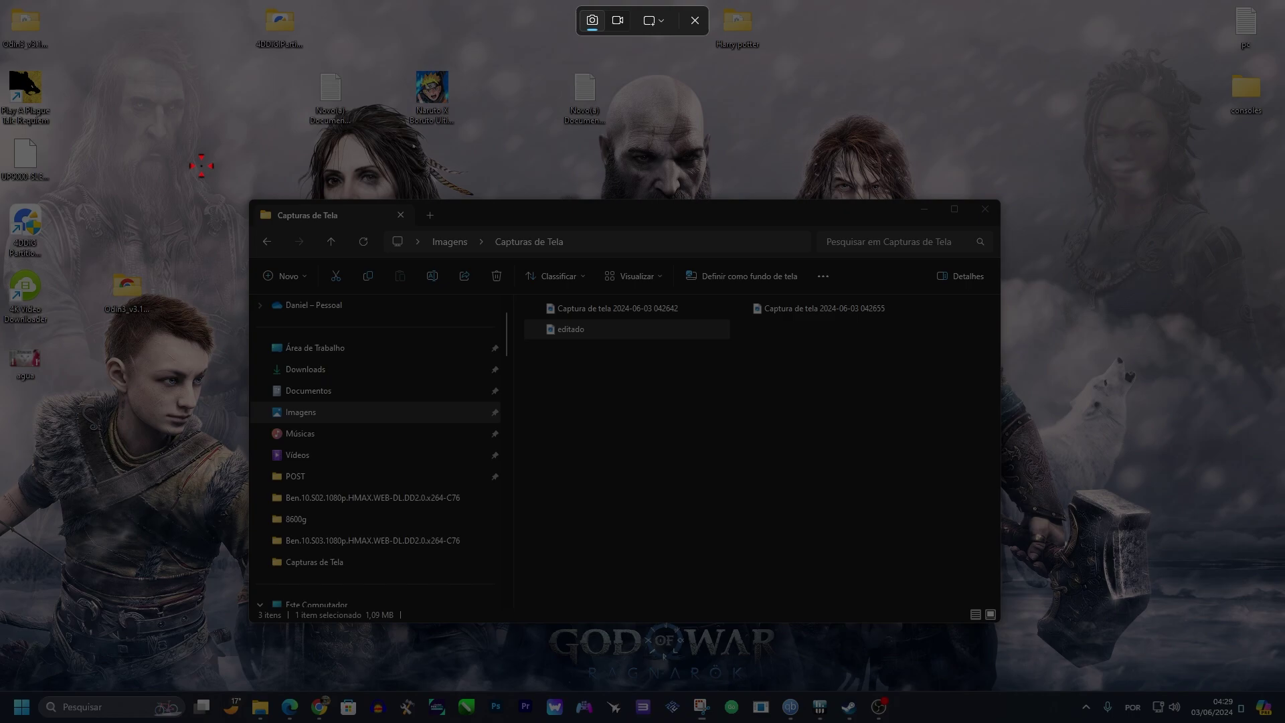
drag(201, 166, 1060, 692)
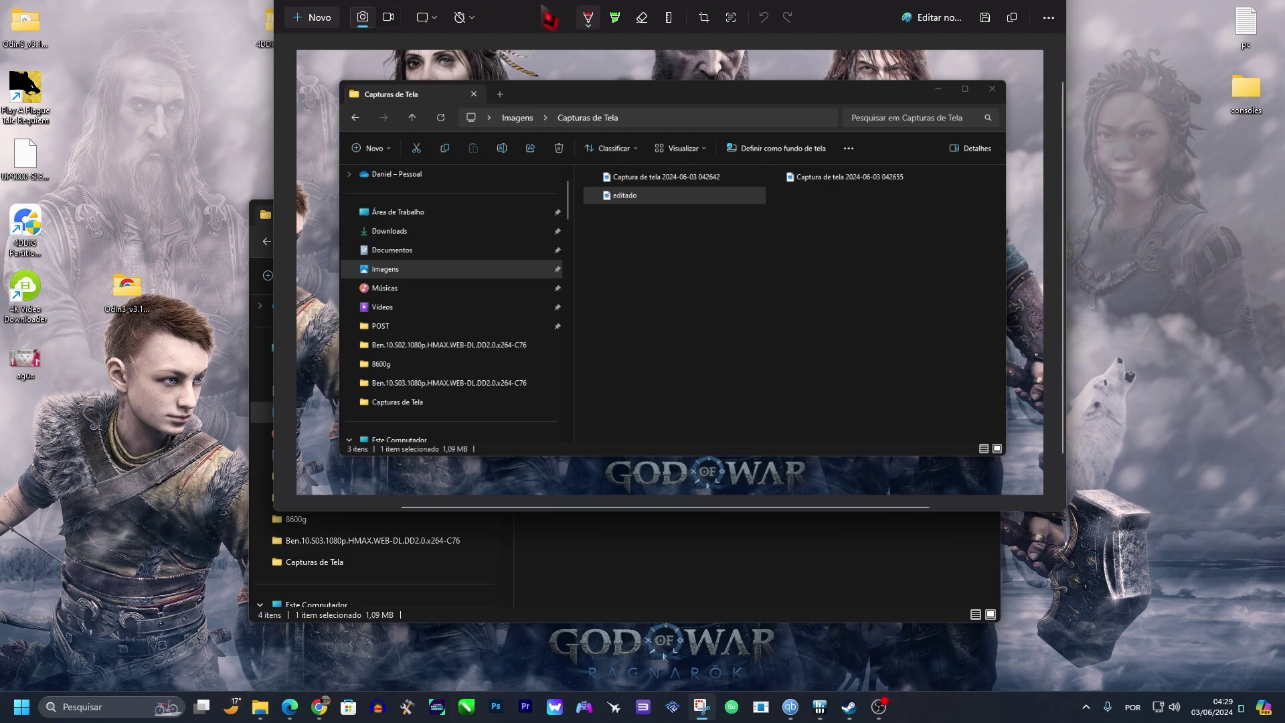
right_click(703, 710)
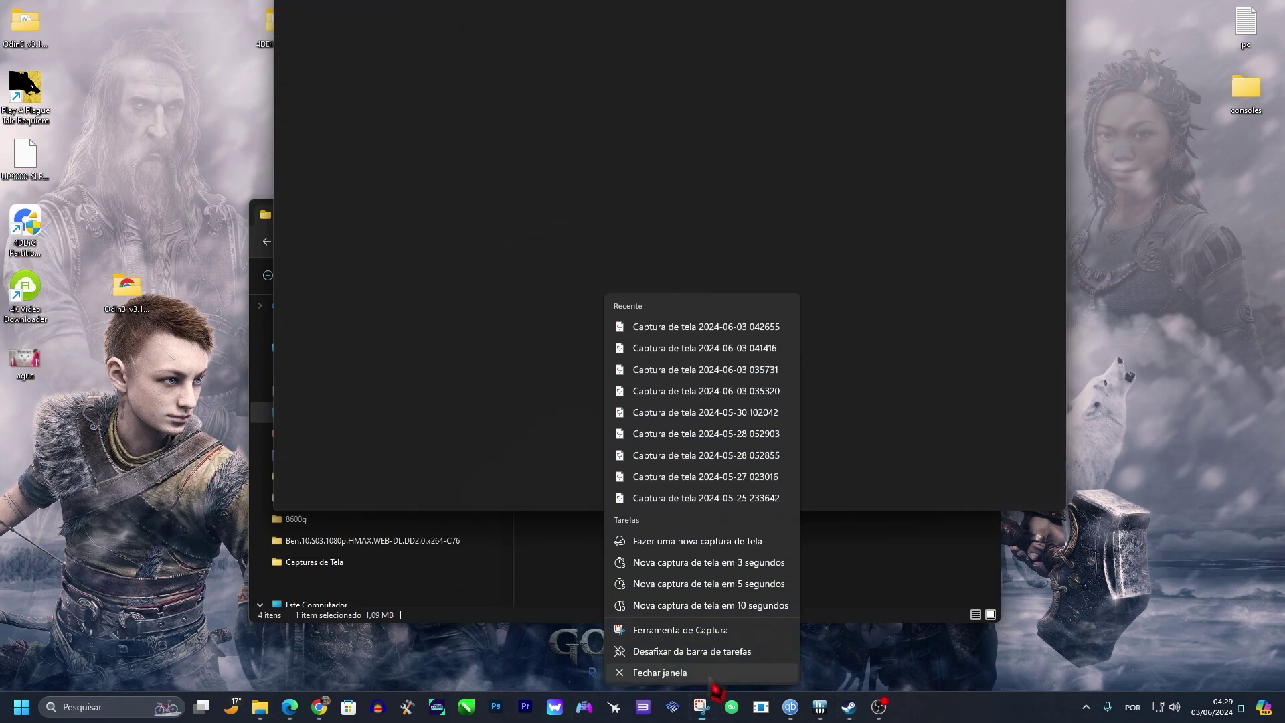
click(669, 672)
click(985, 207)
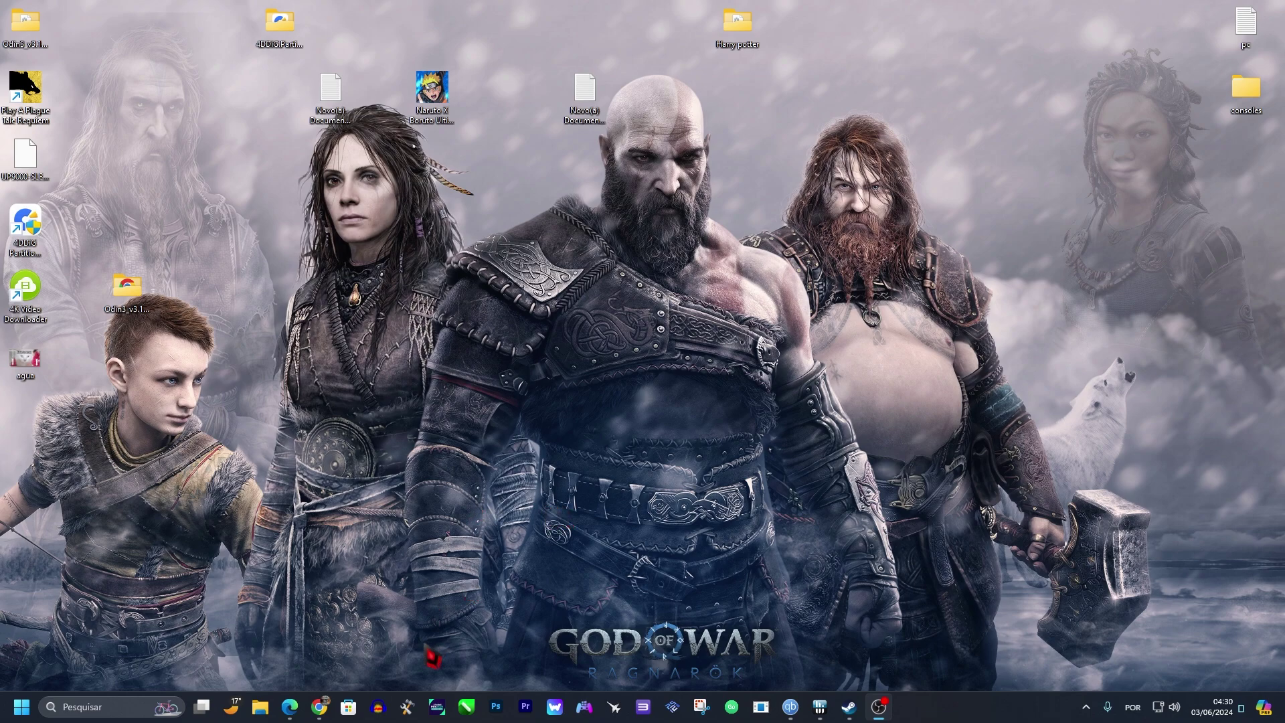
Switch to Microsoft Store, search for "ferramenenta de captura" from the search history, and open the Captura e Esboço page.
click(348, 707)
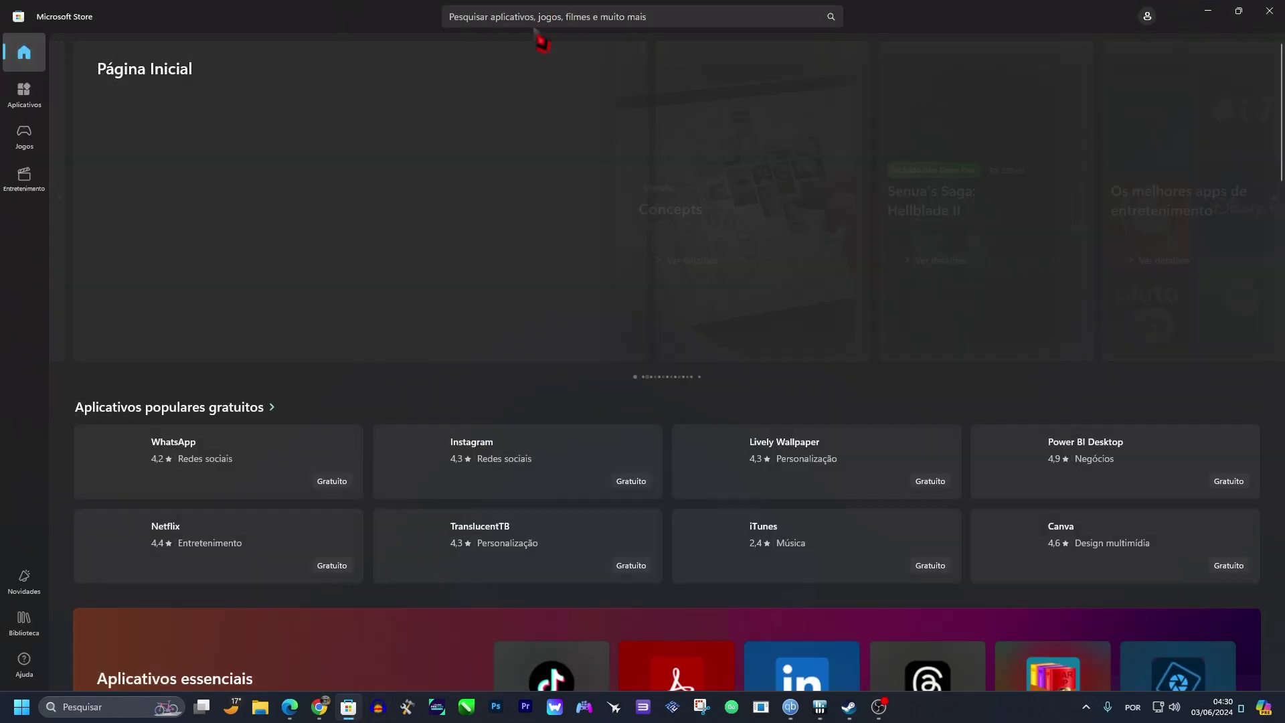
click(535, 20)
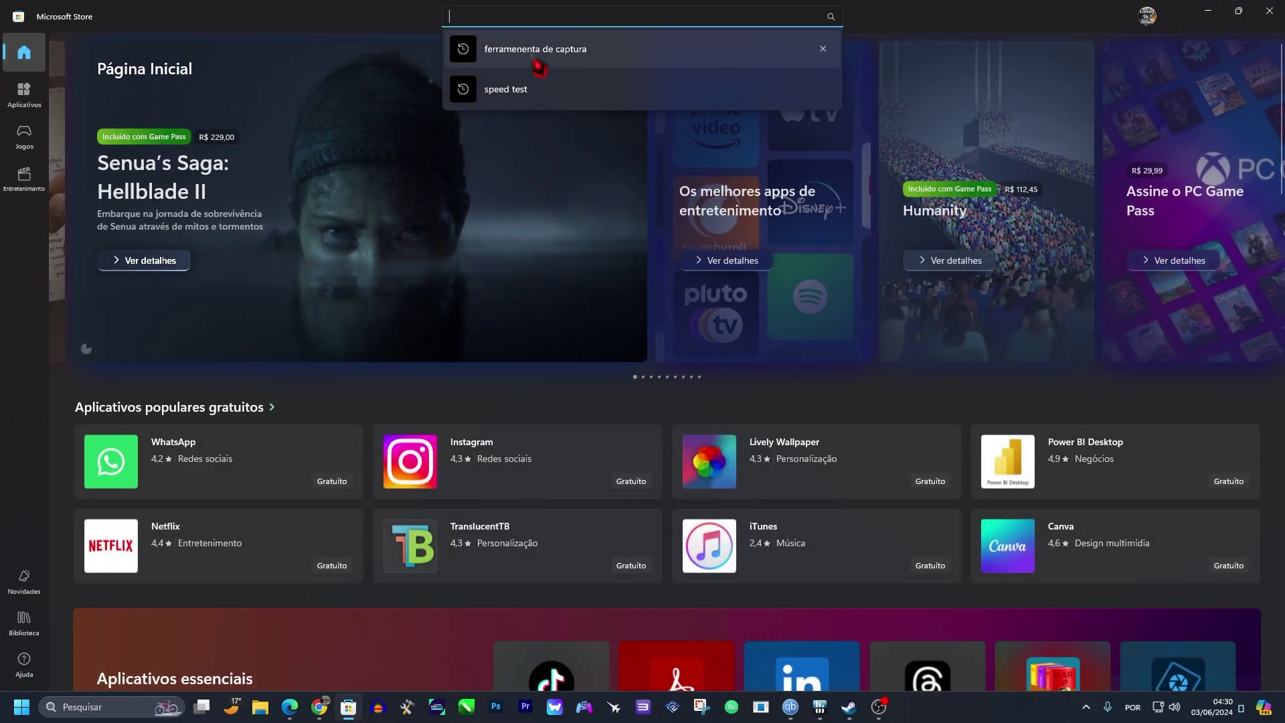
click(535, 49)
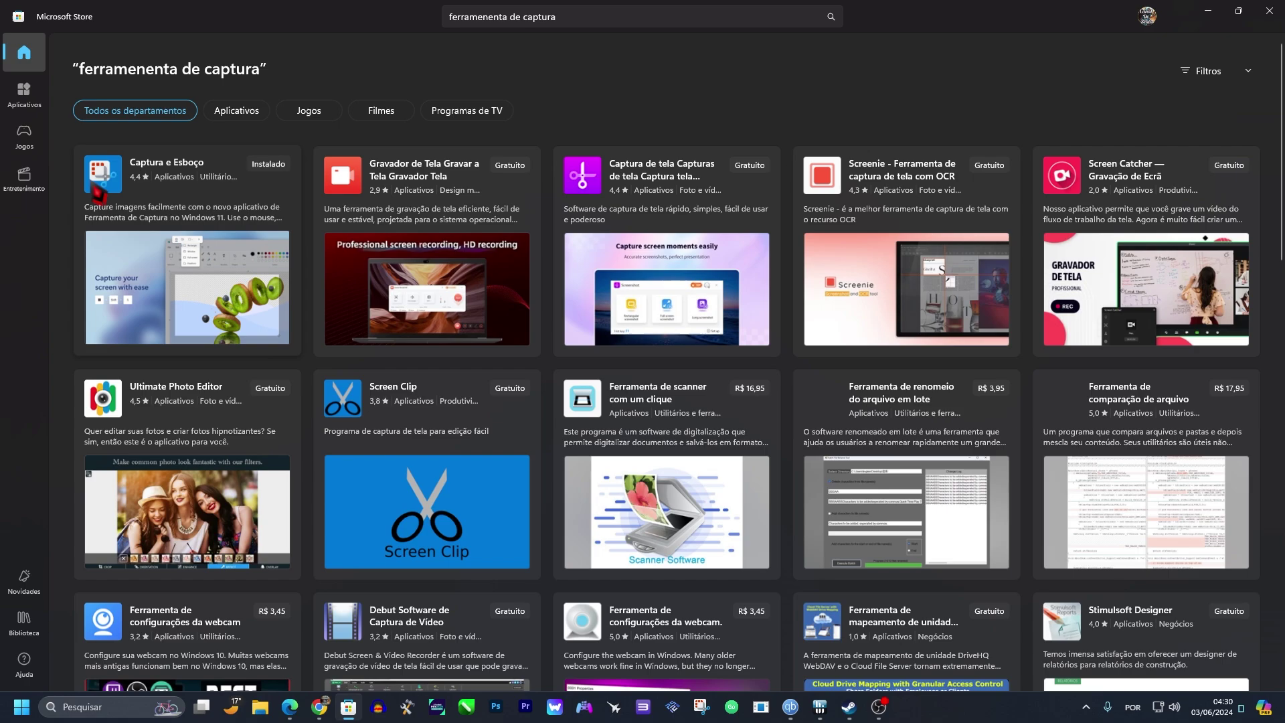
click(171, 180)
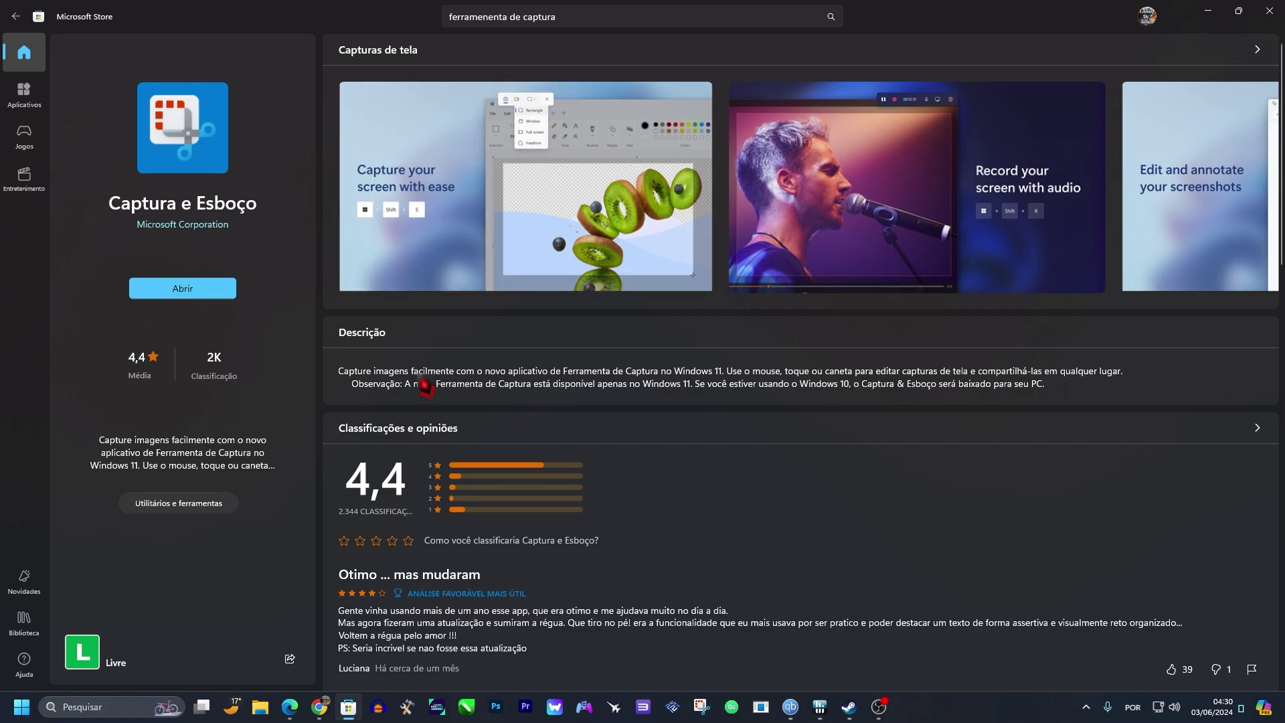
Examine the Captura e Esboço description, highlighting its Windows 10 and 11 availability note, and close Microsoft Store.
drag(419, 372, 1036, 404)
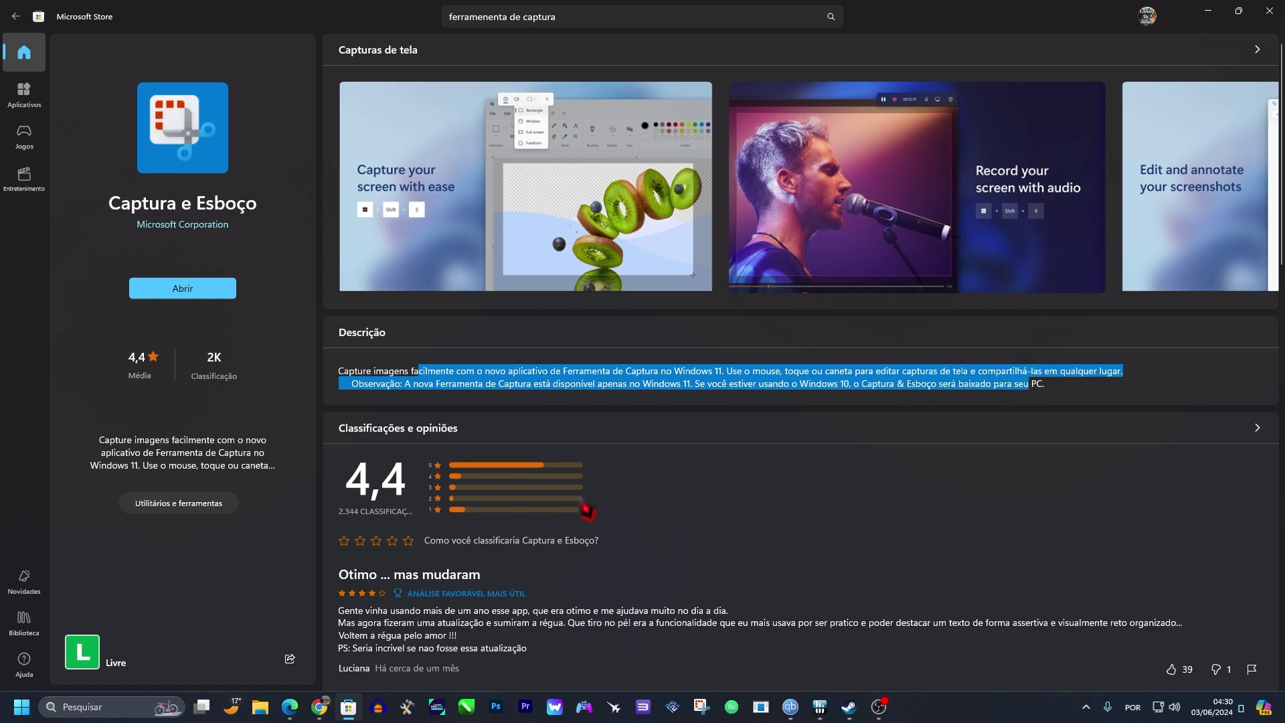
scroll(594, 495, down, 6)
scroll(600, 497, up, 6)
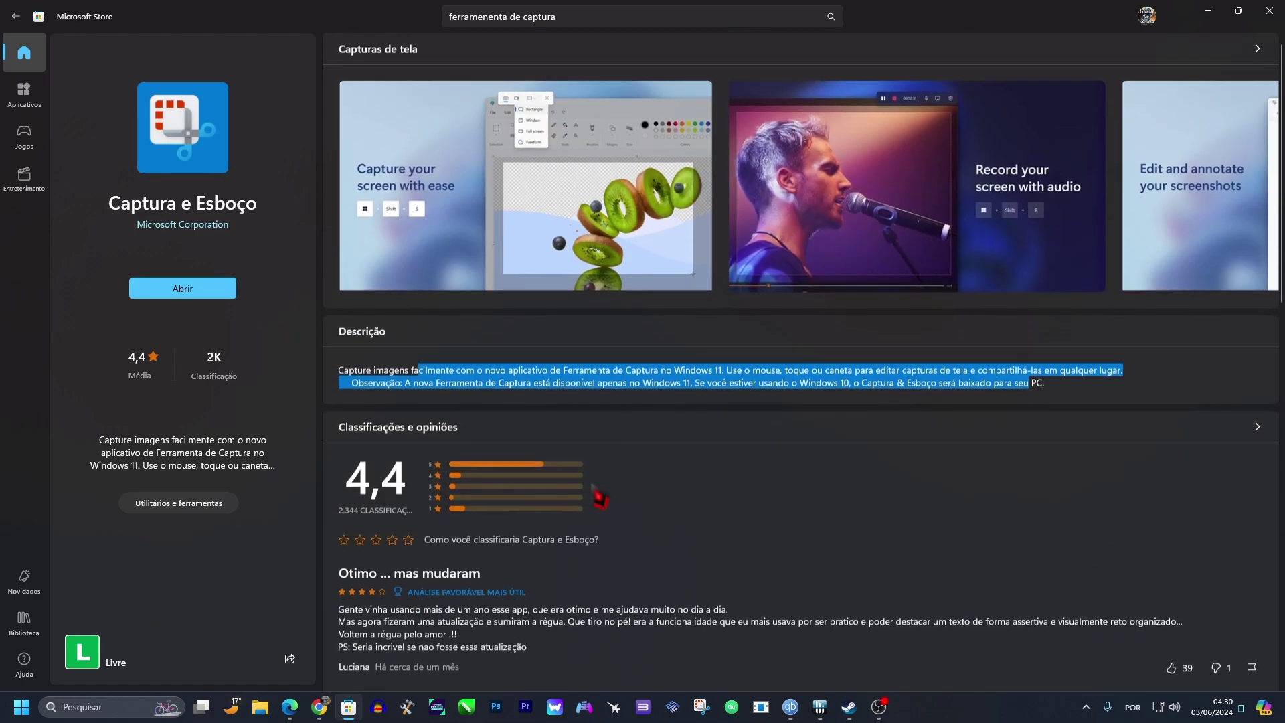
click(963, 388)
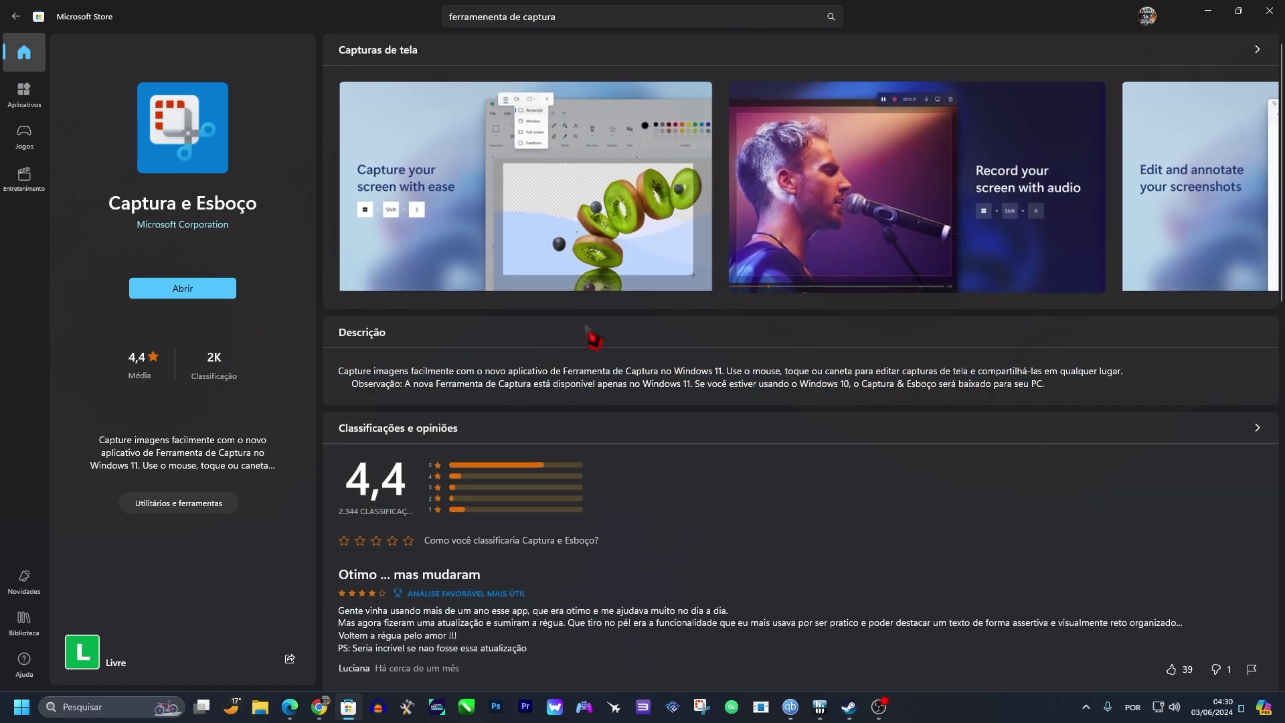
drag(453, 372, 970, 394)
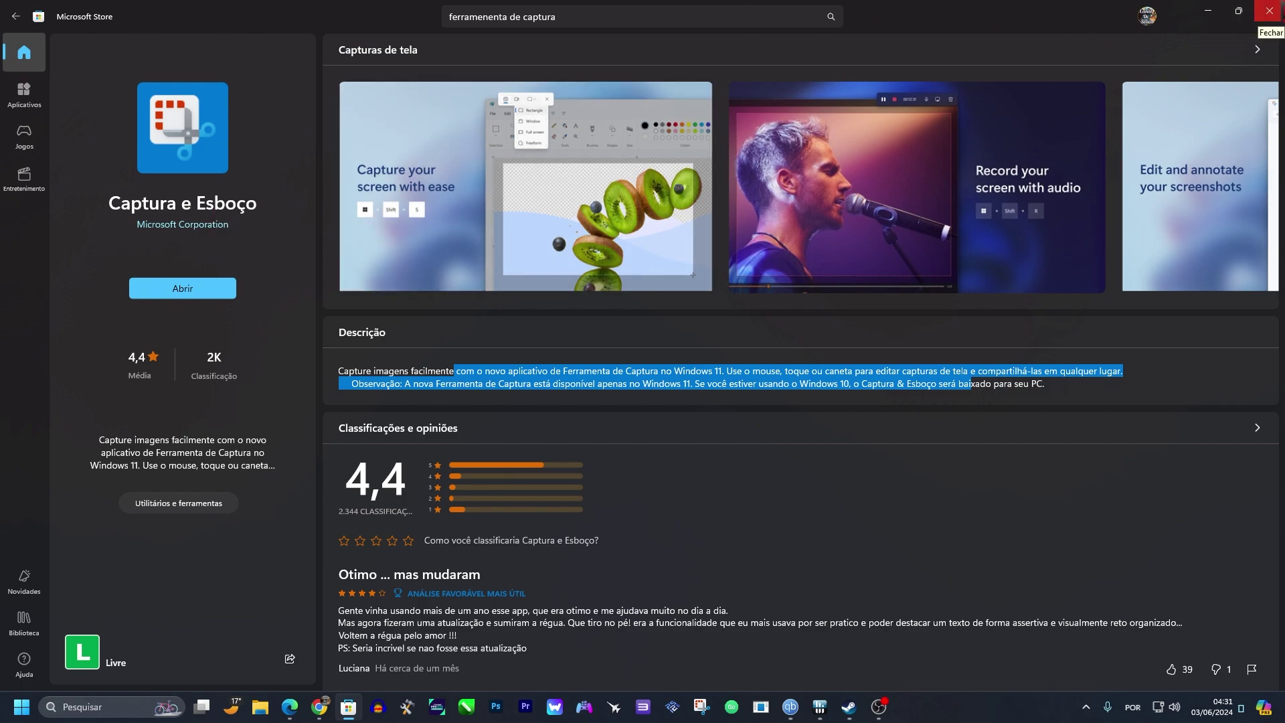
click(1269, 10)
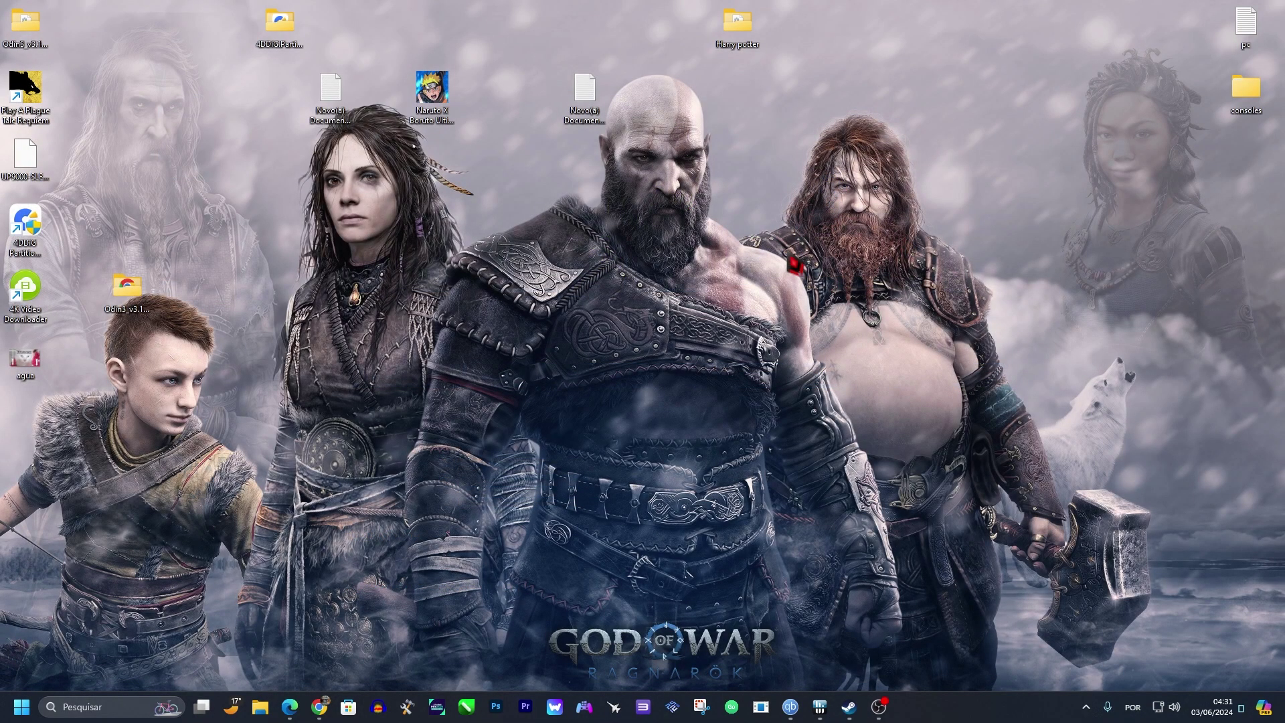